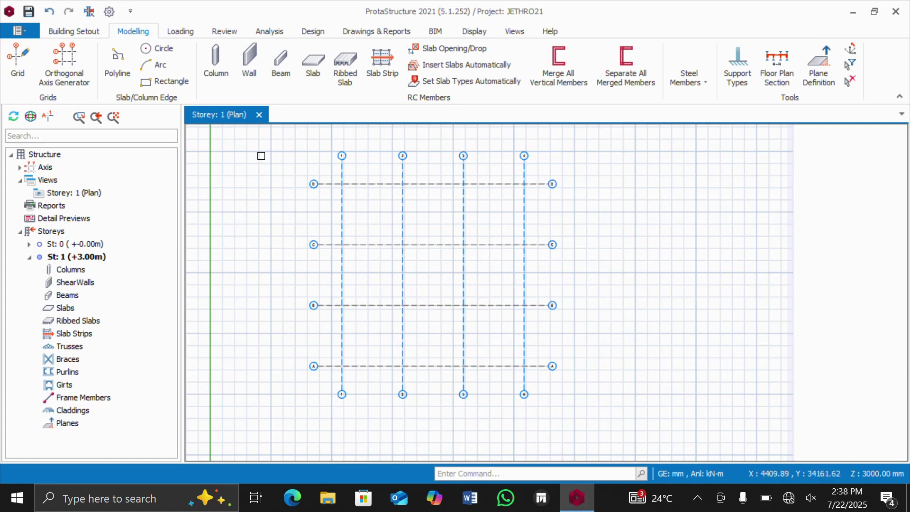
# - Start inserting a column on storey 1 and set its b1 dimension to 400 mm
pyautogui.click(221, 58)
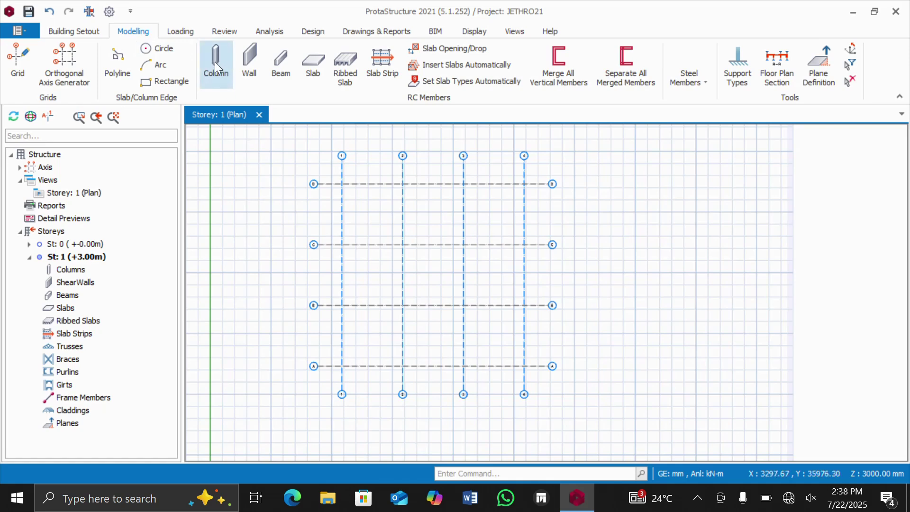
pyautogui.click(216, 65)
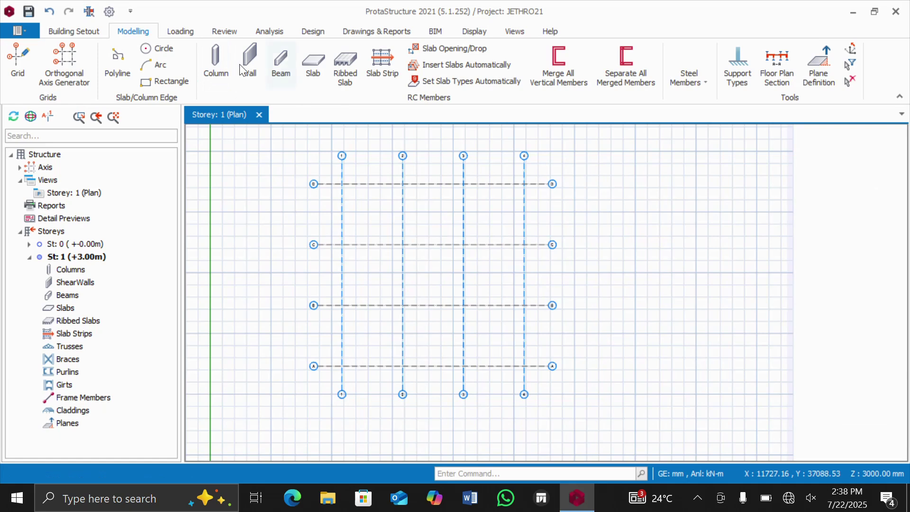
pyautogui.click(210, 61)
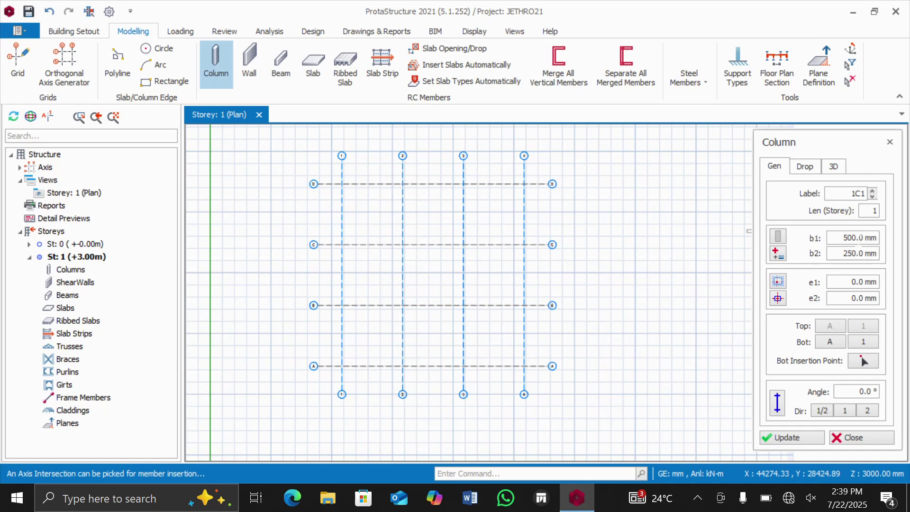
pyautogui.click(856, 237)
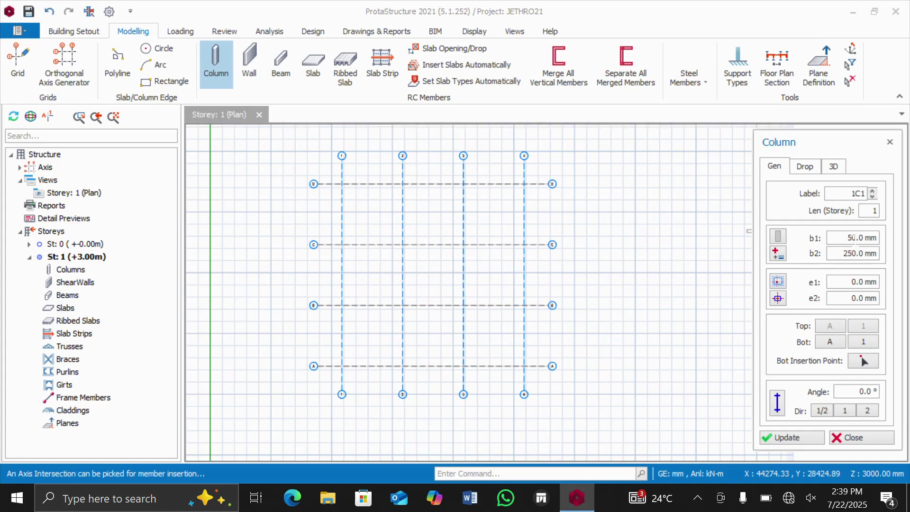
pyautogui.press('BackSpace')
pyautogui.click(791, 439)
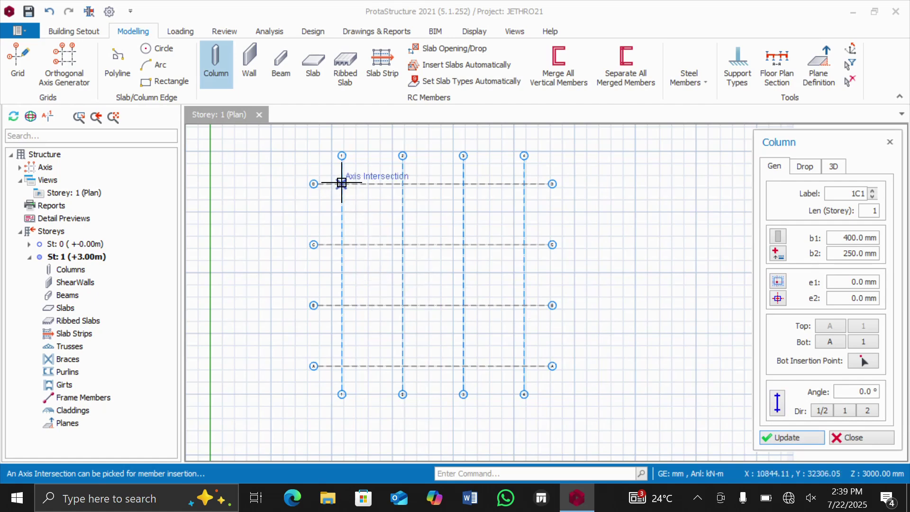
# - Place the first column at the intersection of axes 1 and D, and end the column insertion
pyautogui.click(341, 183)
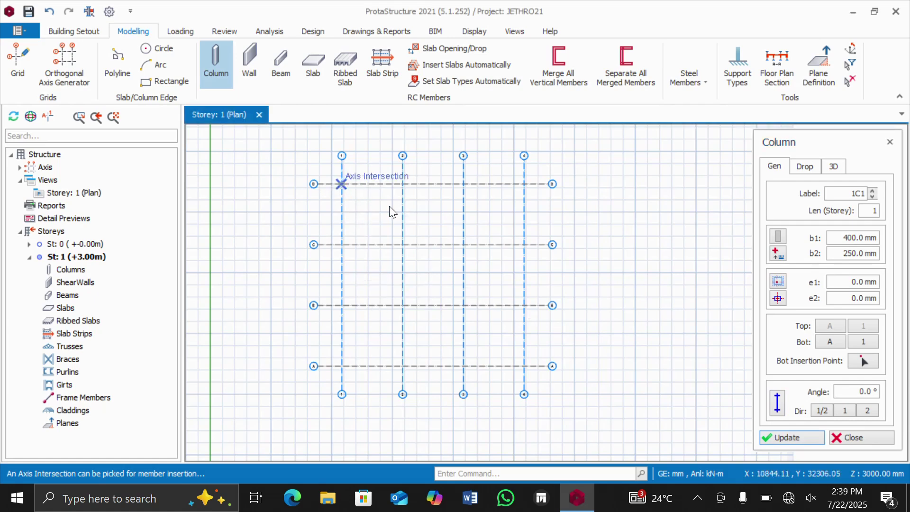
pyautogui.click(339, 177)
pyautogui.scroll(5, 340, 180)
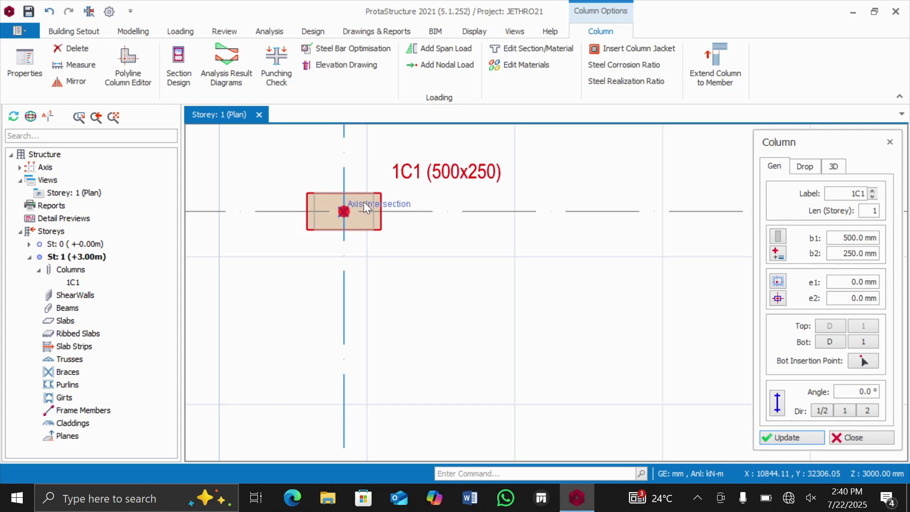
pyautogui.press('Escape')
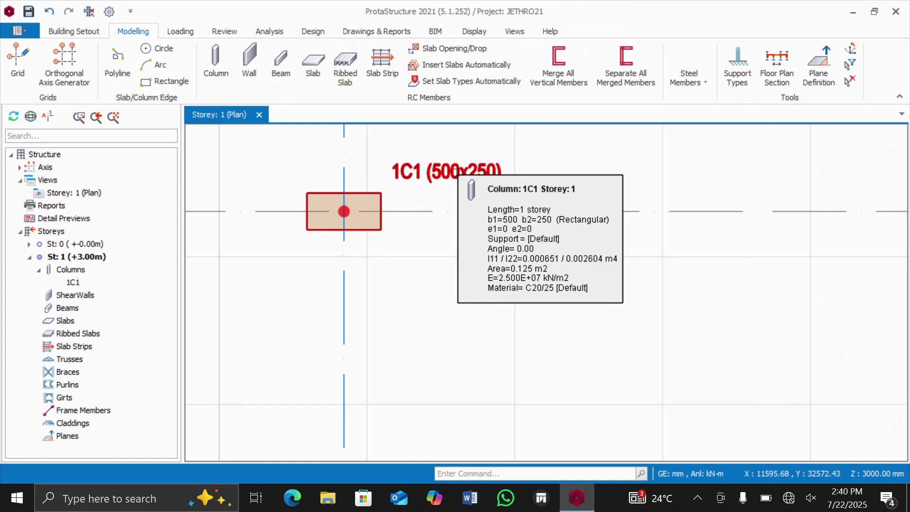
# - Set the b1 dimension of the column at axes 1 and D to 400 mm in its properties
pyautogui.click(438, 174)
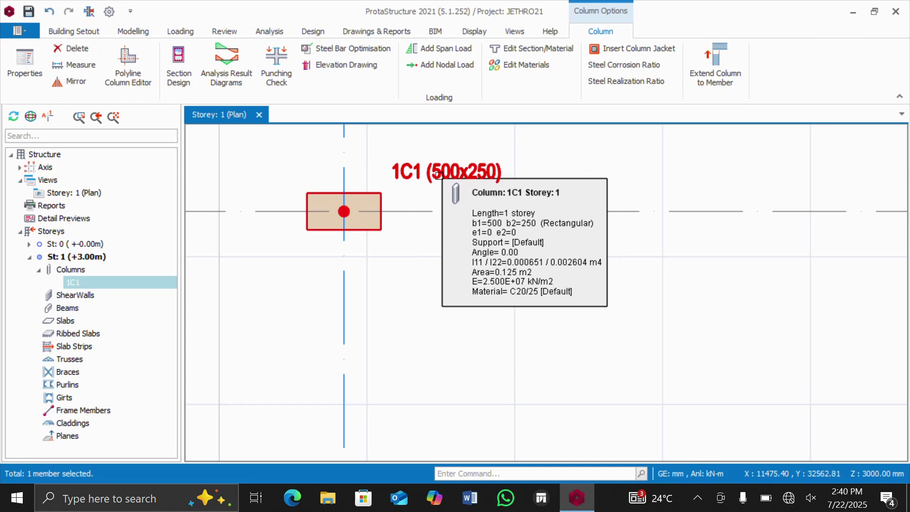
pyautogui.rightClick(439, 174)
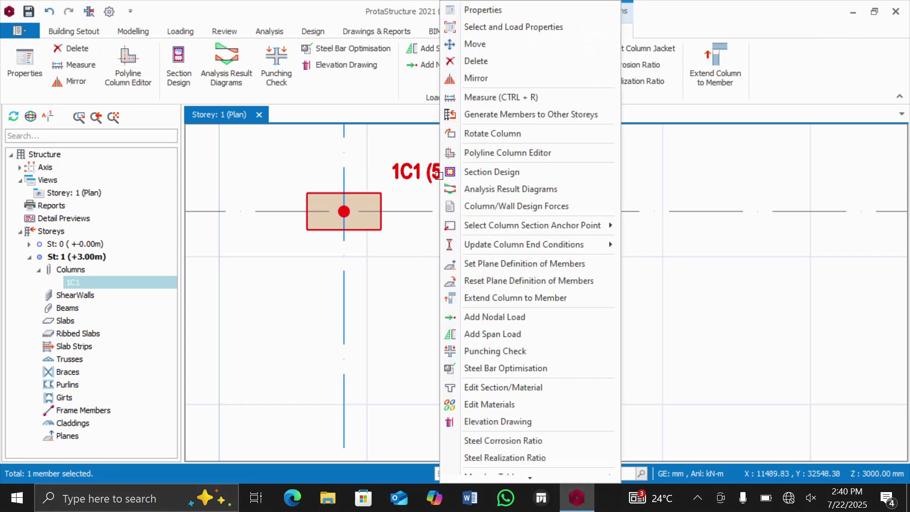
pyautogui.click(487, 10)
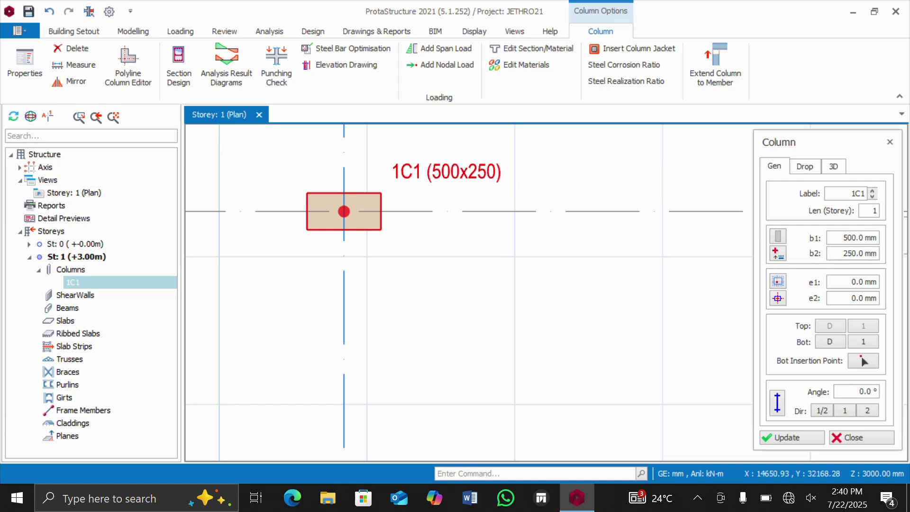
pyautogui.click(857, 238)
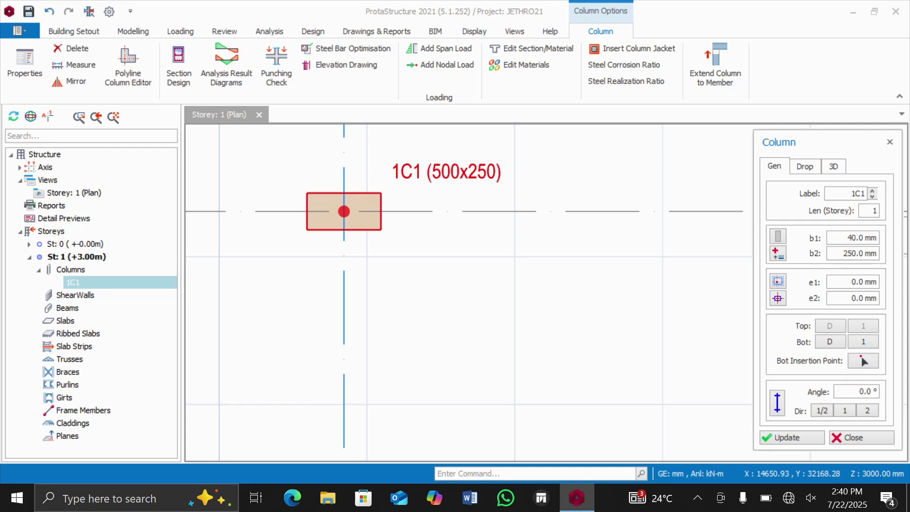
pyautogui.click(784, 437)
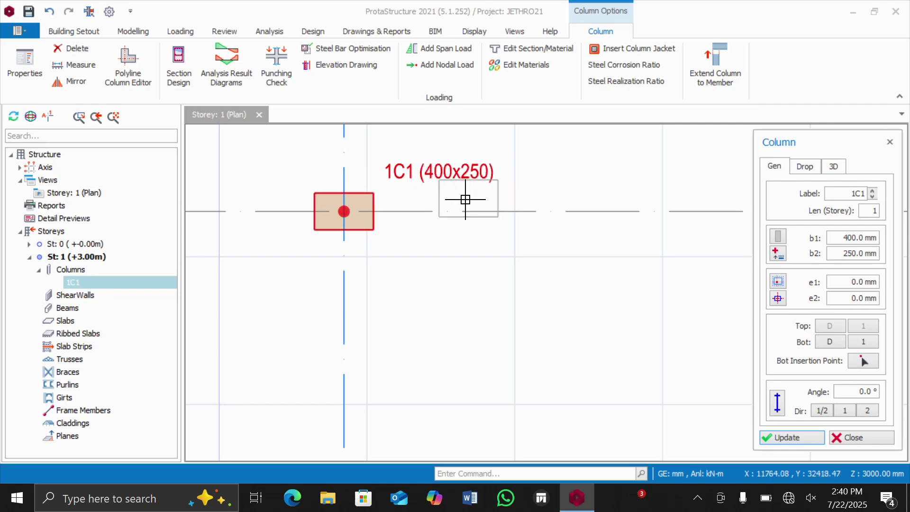
# - Place 400x250 mm columns along axis D at its intersections with axes 2, 3 and 4
pyautogui.scroll(-4, 408, 206)
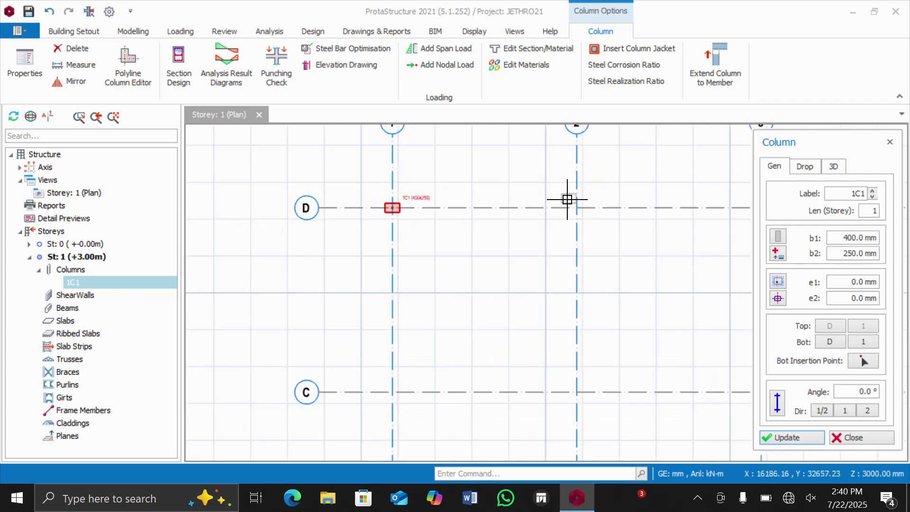
pyautogui.scroll(-5, 567, 199)
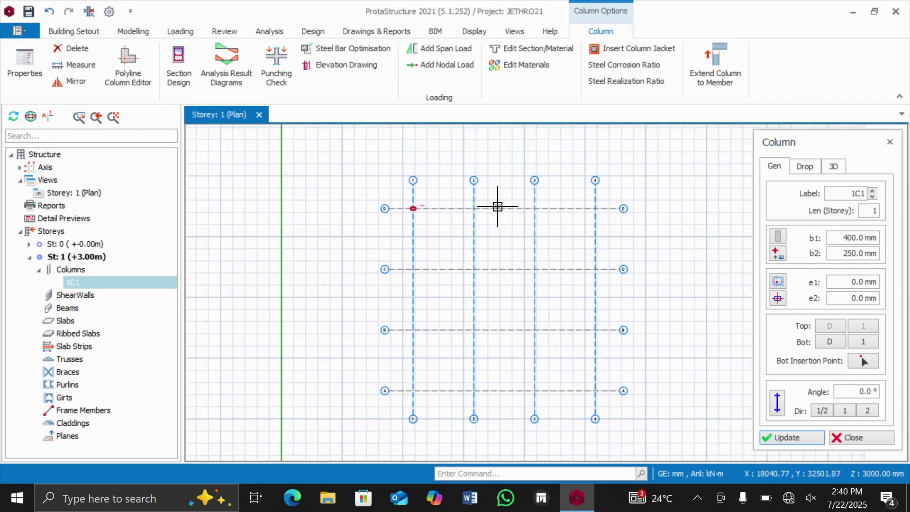
pyautogui.scroll(1, 498, 207)
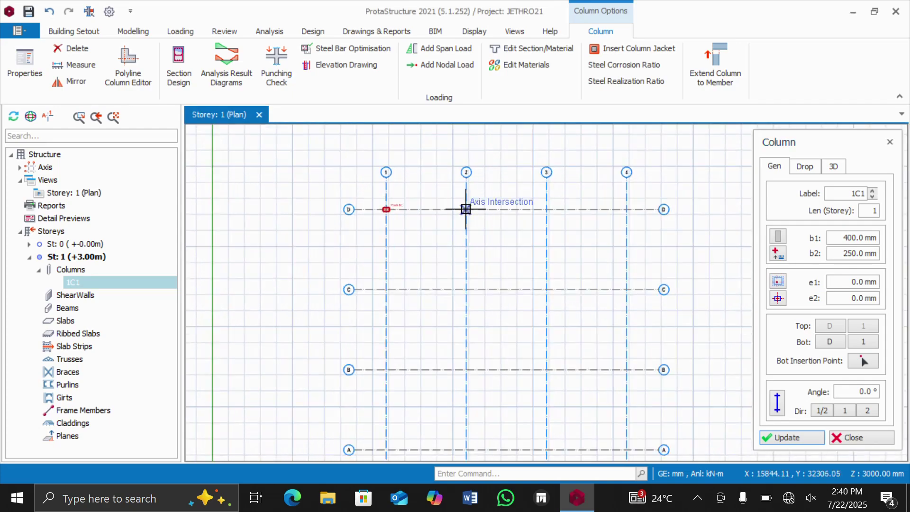
pyautogui.click(466, 209)
pyautogui.click(546, 209)
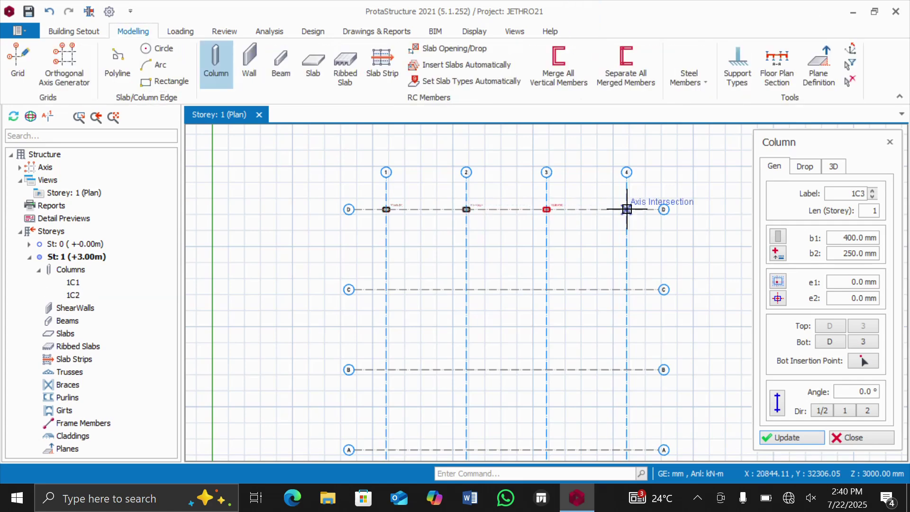
pyautogui.click(626, 209)
# - Place 400x250 mm columns along axis C at its intersections with axes 4, 3, 2 and 1
pyautogui.click(626, 289)
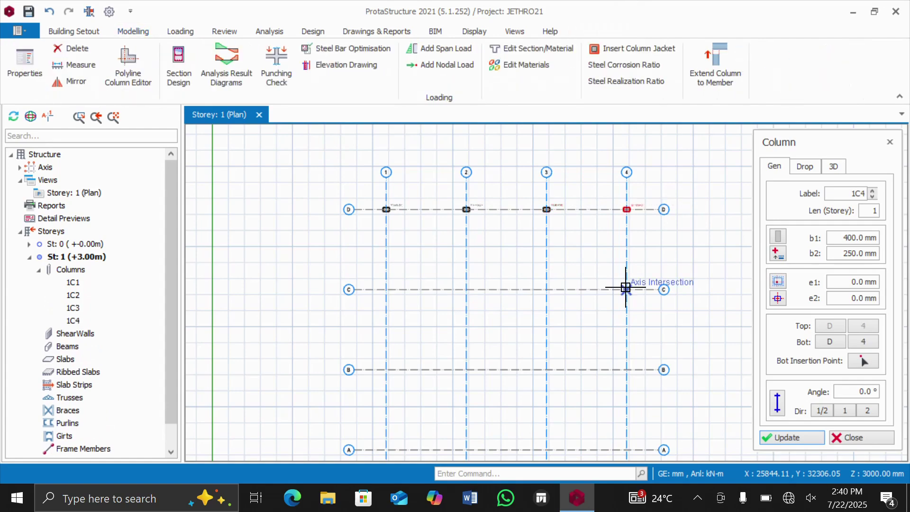
pyautogui.click(547, 291)
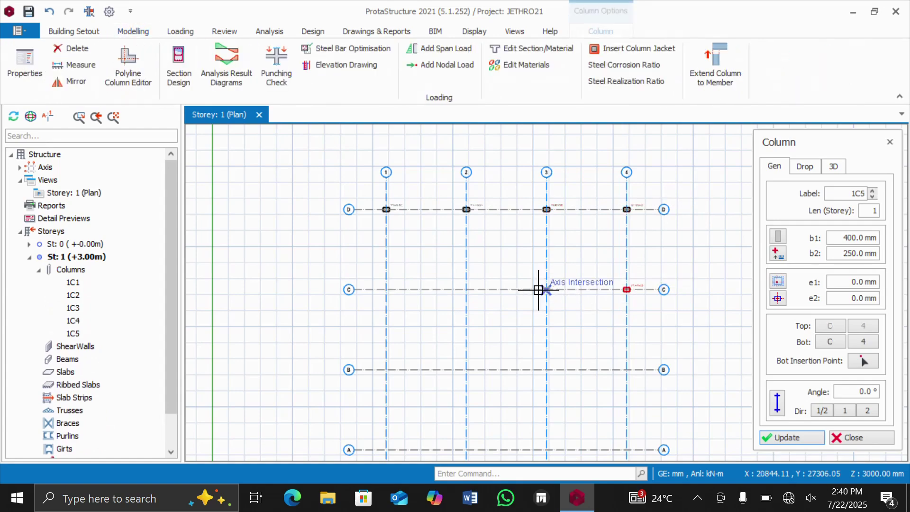
pyautogui.click(466, 289)
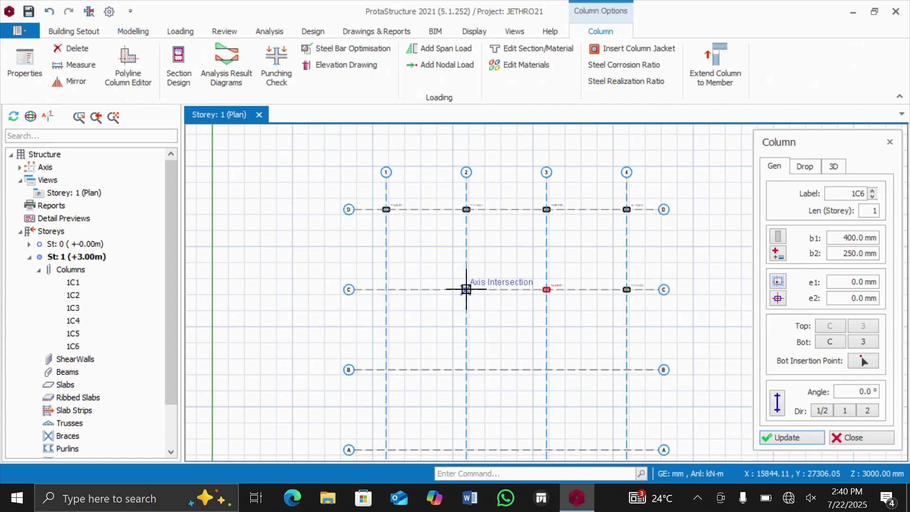
pyautogui.click(386, 290)
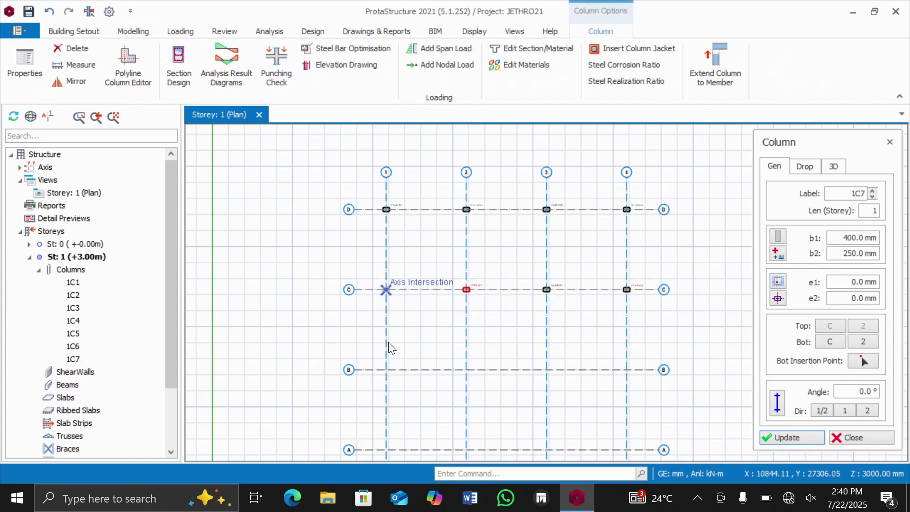
# - Place 400x250 mm columns along axis B at its intersections with axes 1, 2, 3 and 4
pyautogui.click(467, 369)
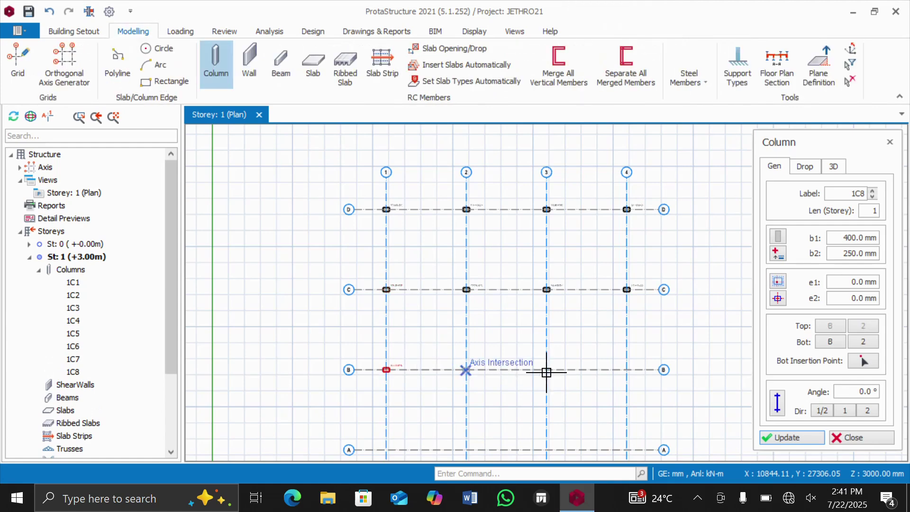
pyautogui.click(544, 371)
pyautogui.click(627, 369)
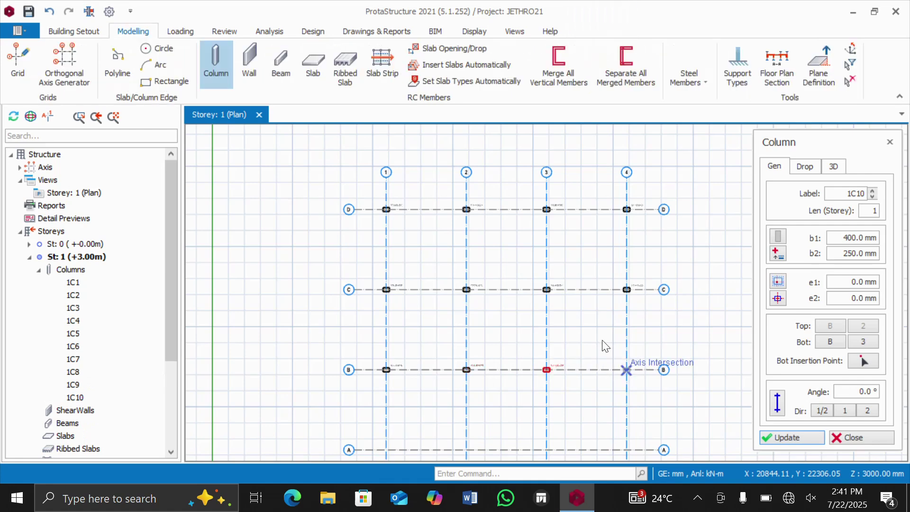
# - Place 400x250 mm columns along axis A at its intersections with axes 2, 3, 4 and 1
pyautogui.scroll(-3, 550, 289)
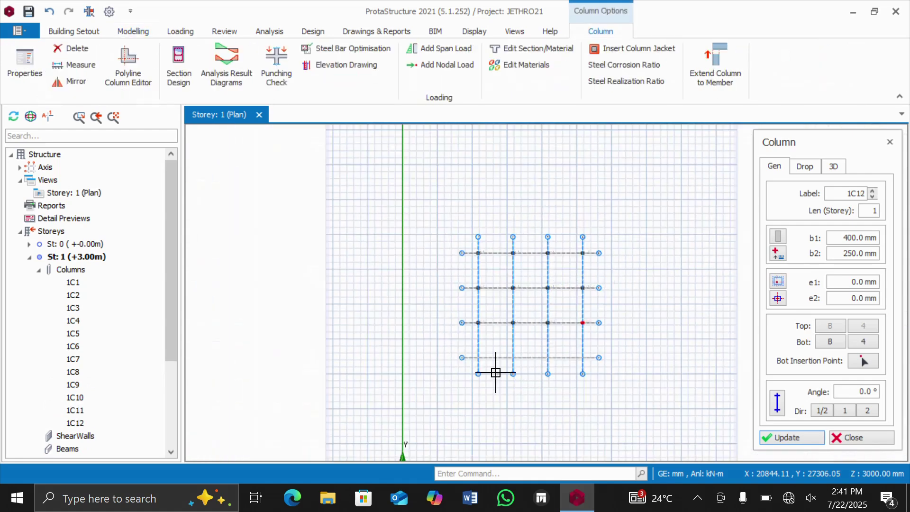
pyautogui.scroll(4, 494, 365)
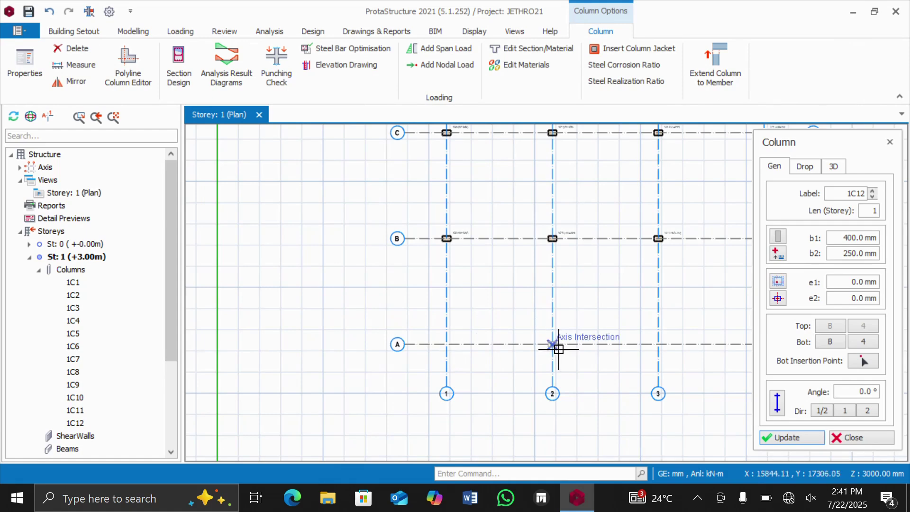
pyautogui.click(555, 347)
pyautogui.scroll(-1, 462, 345)
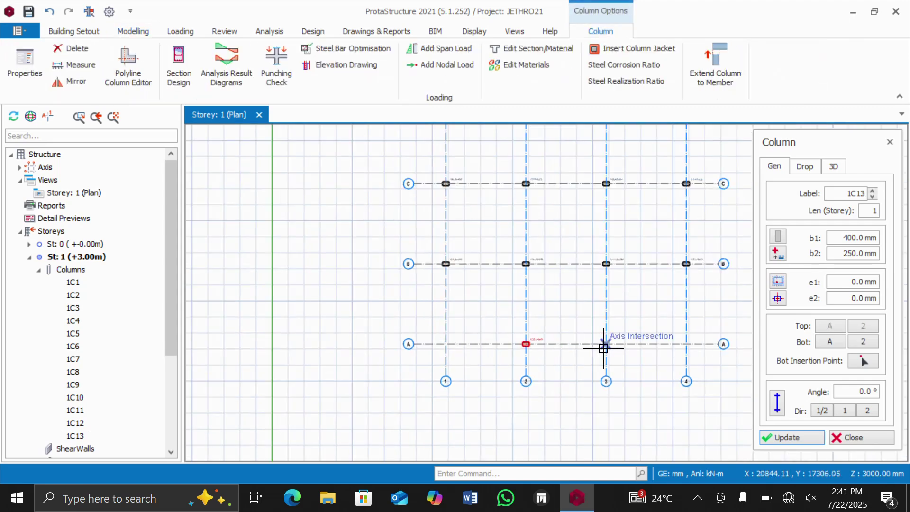
pyautogui.click(607, 344)
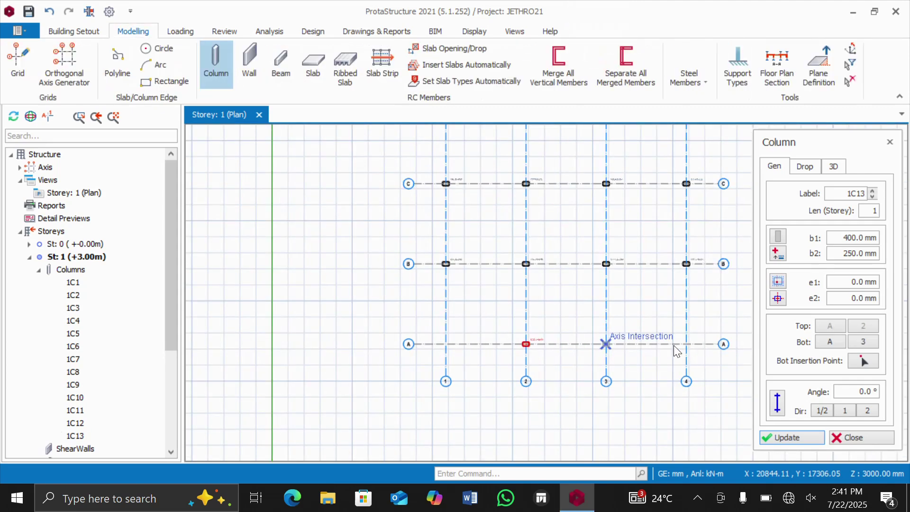
pyautogui.click(685, 340)
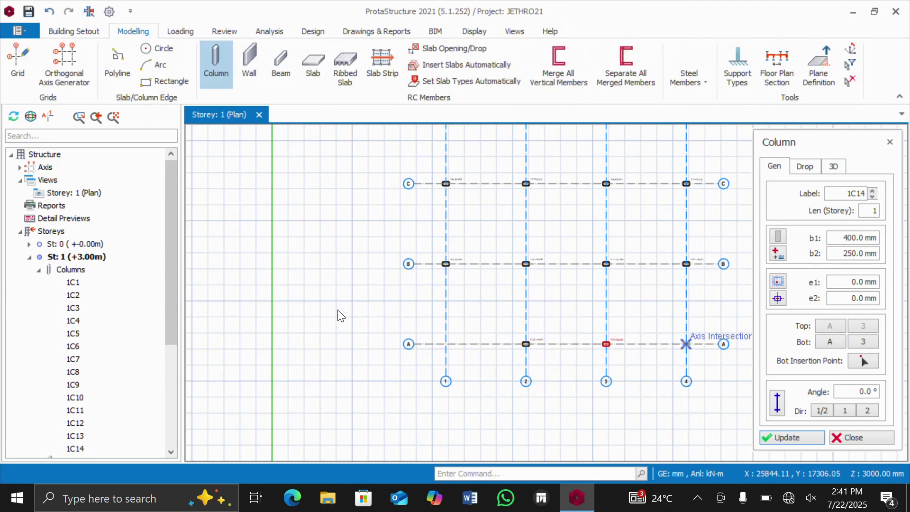
pyautogui.scroll(-1, 339, 311)
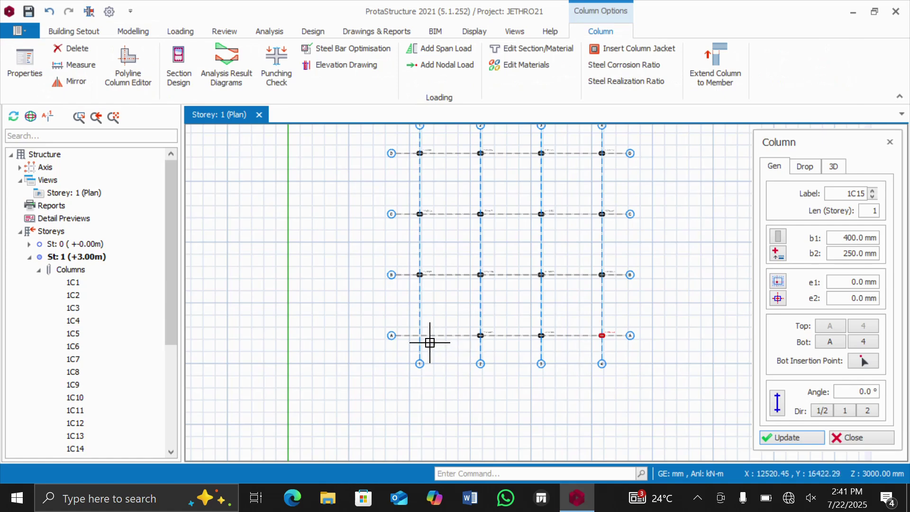
pyautogui.scroll(1, 416, 334)
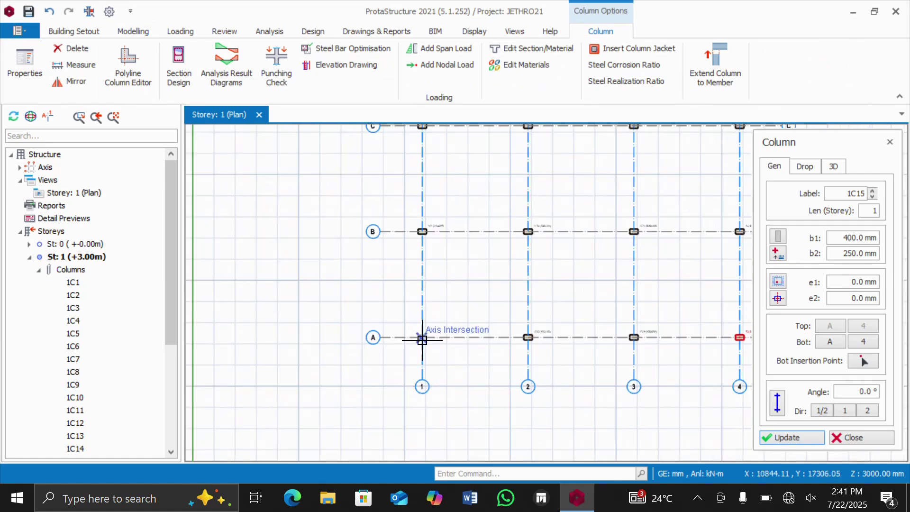
pyautogui.click(422, 340)
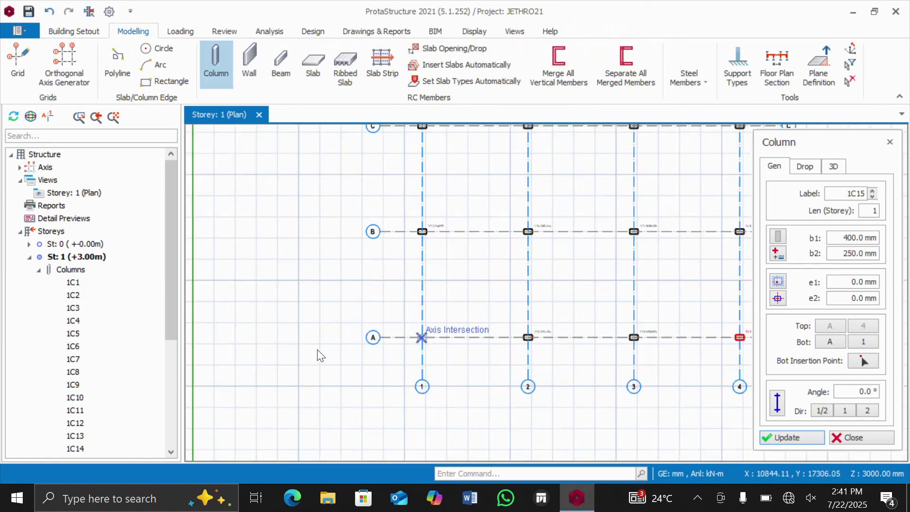
# - Examine the completed column layout and the size label of the column at axes 2 and D
pyautogui.scroll(-2, 389, 279)
pyautogui.scroll(4, 458, 159)
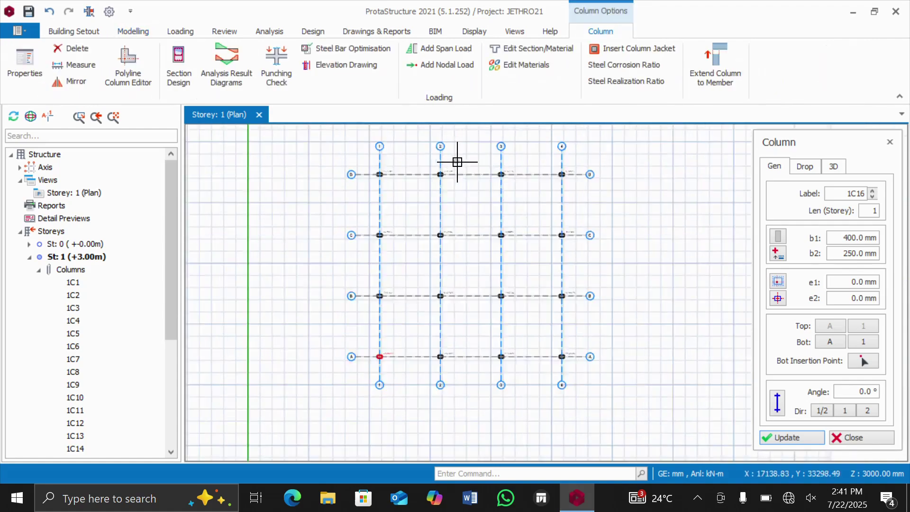
pyautogui.scroll(5, 441, 213)
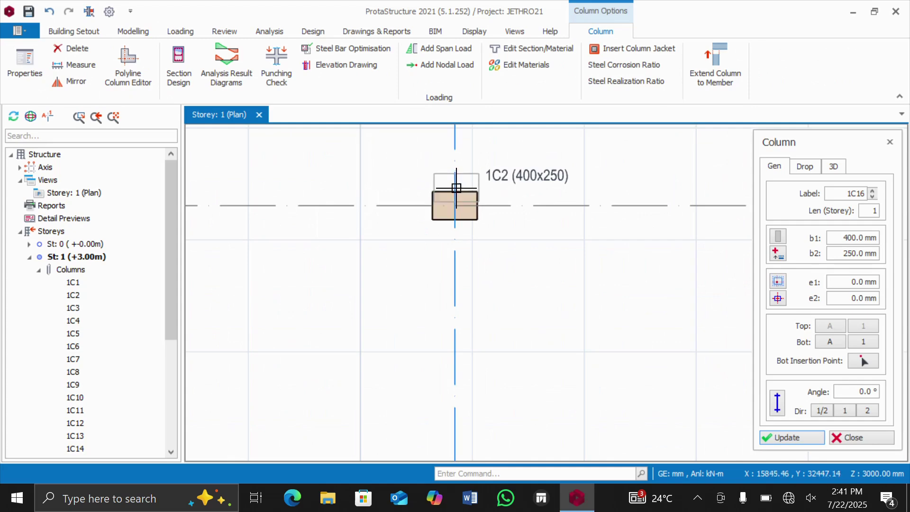
pyautogui.scroll(-2, 433, 232)
pyautogui.scroll(3, 455, 189)
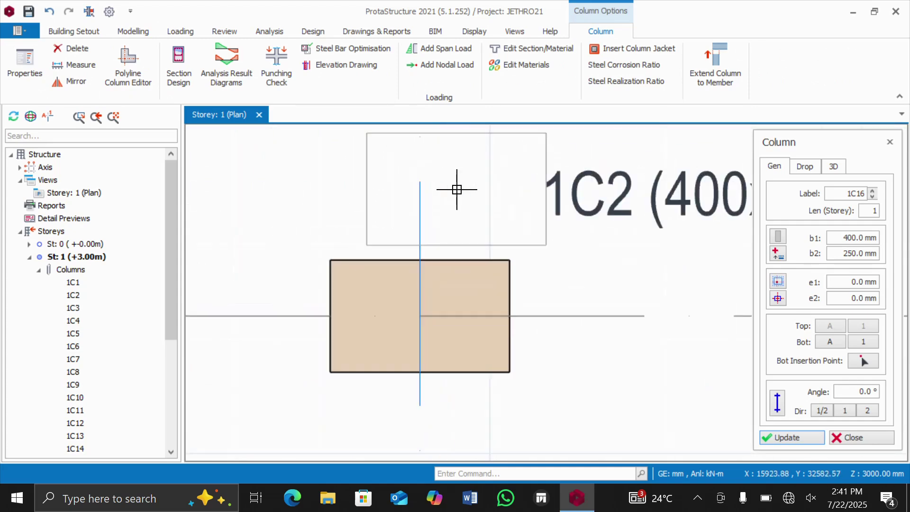
pyautogui.scroll(-3, 444, 238)
pyautogui.scroll(1, 443, 243)
pyautogui.scroll(-6, 441, 199)
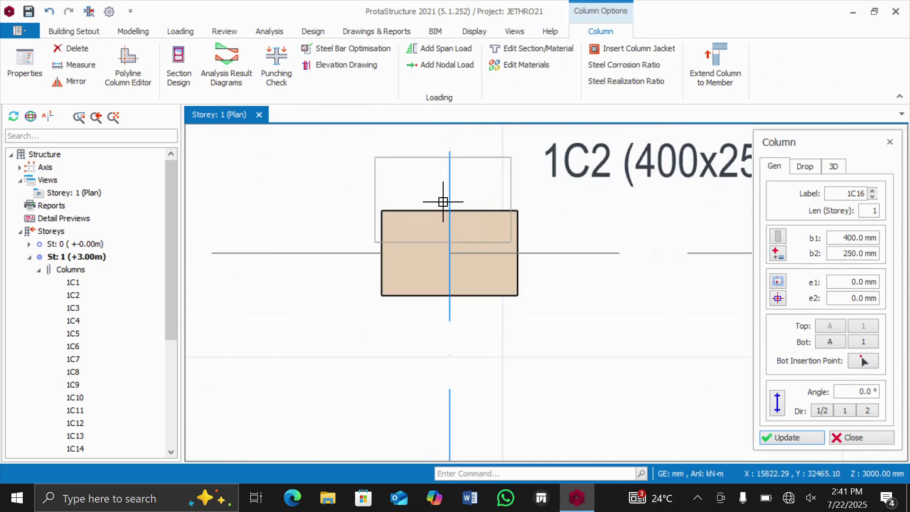
# - Inspect the full four-by-four column grid in the Storey 1 plan, covering axes A to D and 1 to 4
pyautogui.scroll(5, 443, 208)
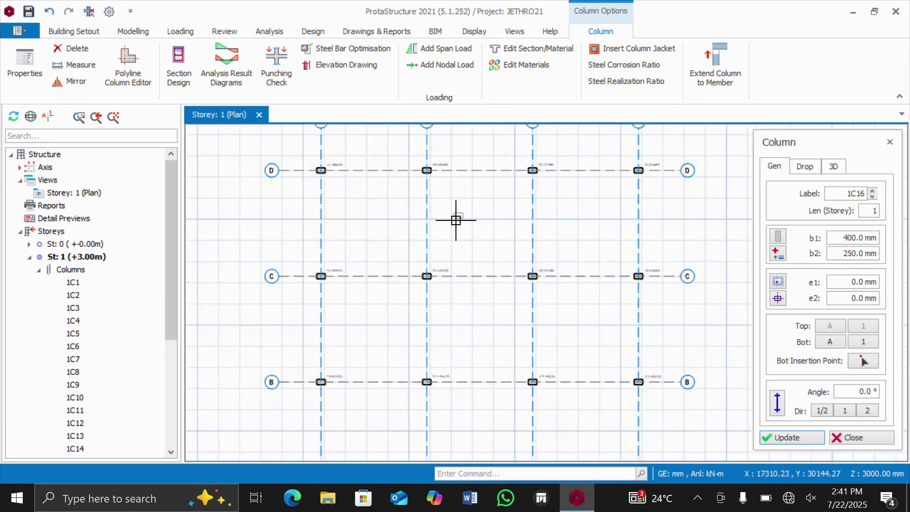
pyautogui.scroll(3, 457, 219)
pyautogui.scroll(-5, 437, 260)
pyautogui.scroll(-2, 404, 234)
pyautogui.scroll(4, 400, 227)
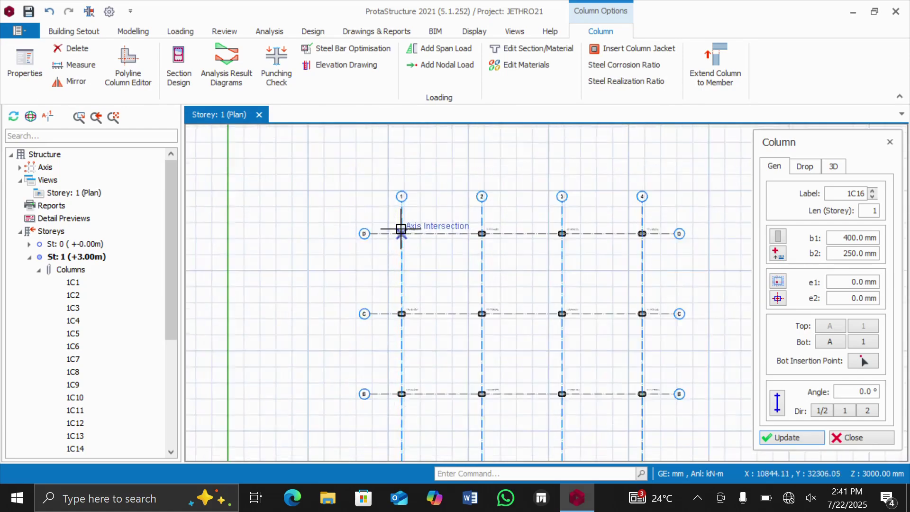
pyautogui.scroll(-6, 401, 226)
pyautogui.scroll(4, 399, 252)
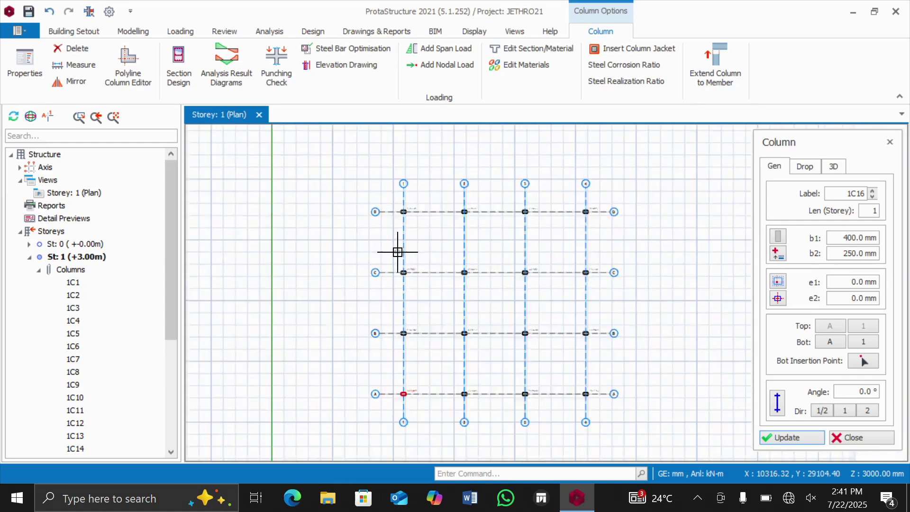
pyautogui.scroll(-5, 400, 256)
pyautogui.scroll(4, 402, 283)
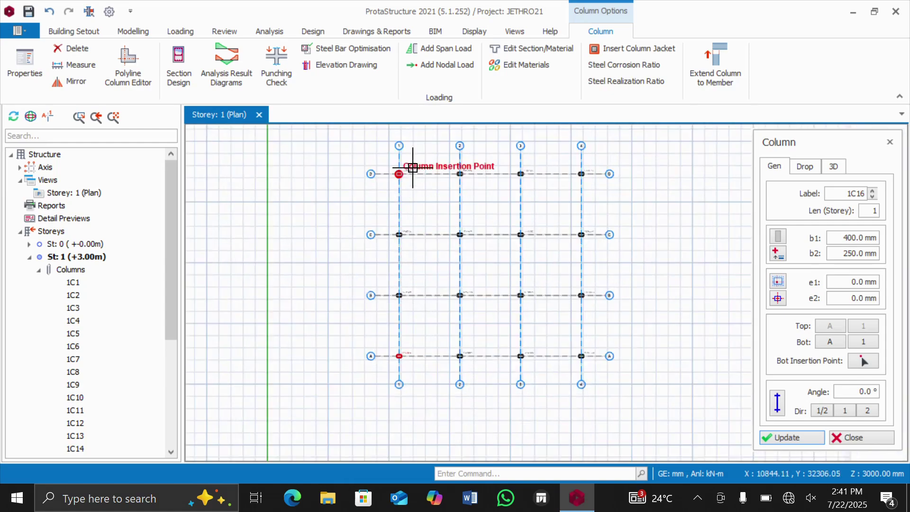
pyautogui.scroll(2, 406, 166)
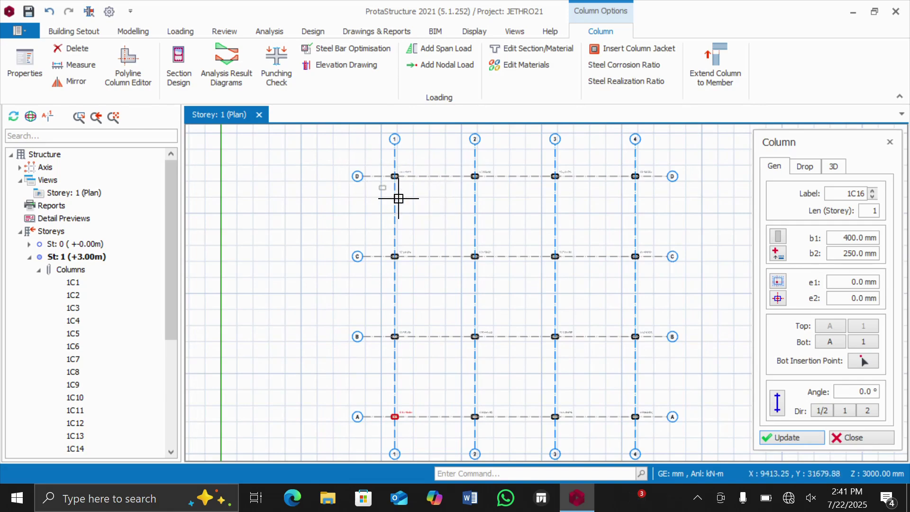
# - Start inserting a beam and review the available beam types, keeping Normal
pyautogui.click(133, 32)
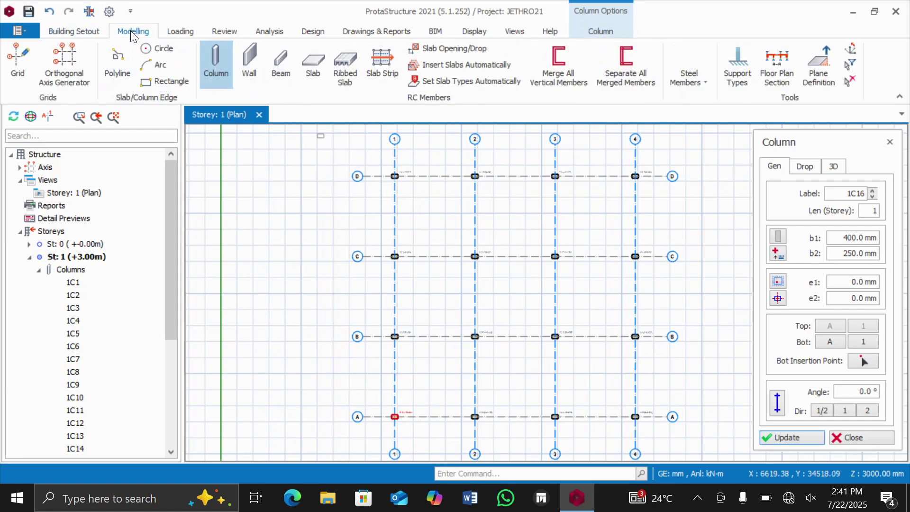
pyautogui.click(280, 64)
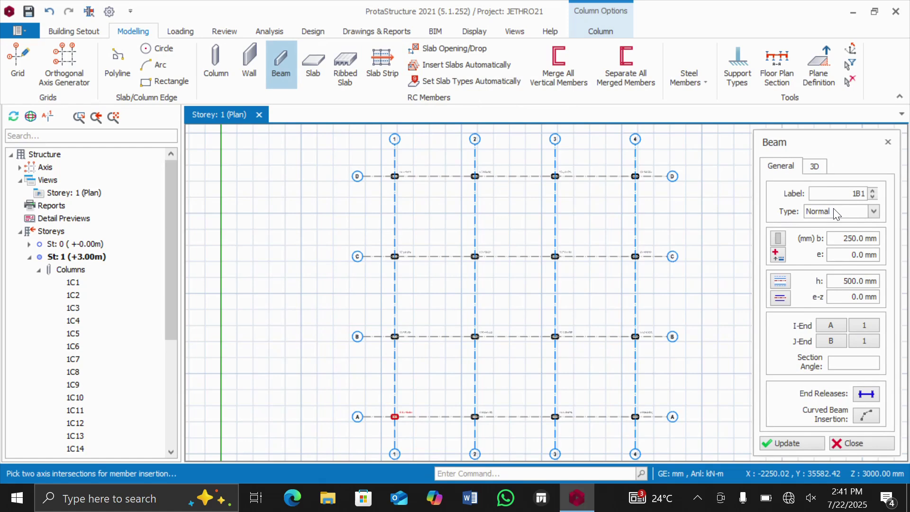
pyautogui.click(873, 211)
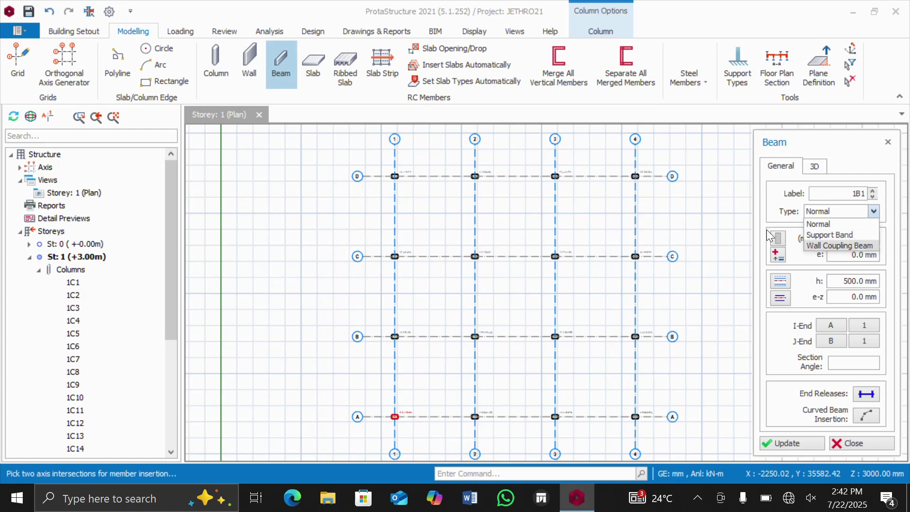
pyautogui.click(732, 221)
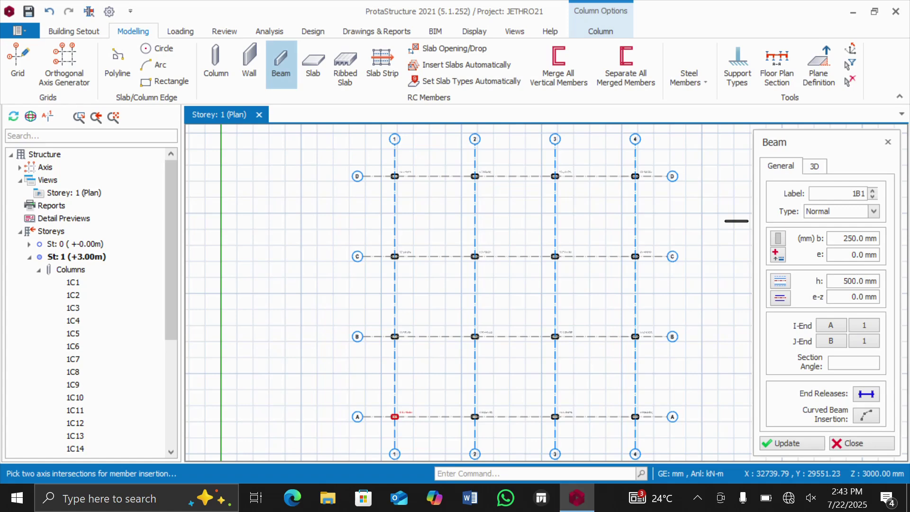
pyautogui.click(851, 238)
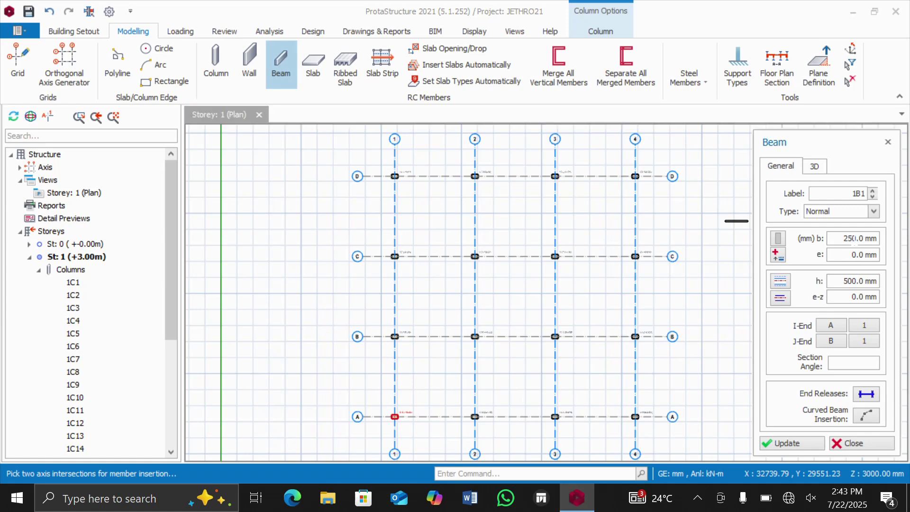
pyautogui.press('BackSpace')
pyautogui.write('0')
pyautogui.doubleClick(848, 281)
pyautogui.write('400')
pyautogui.click(782, 441)
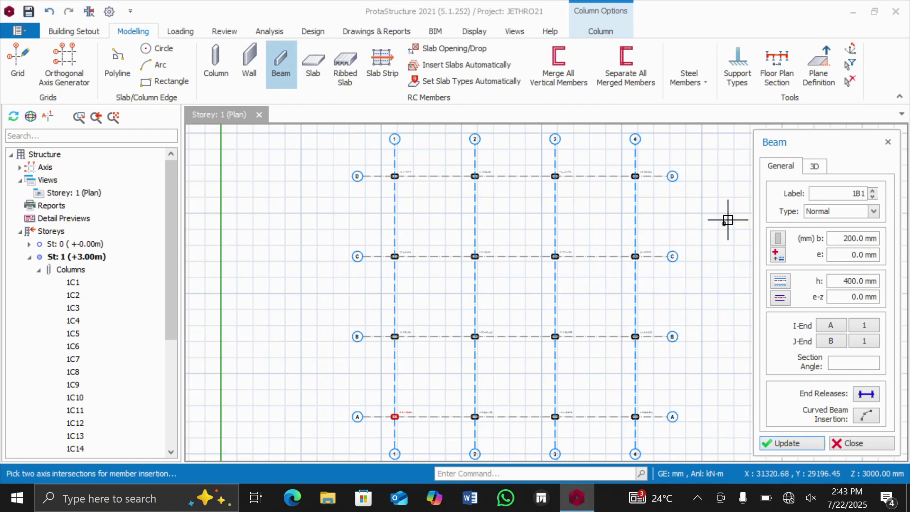
pyautogui.press('Escape')
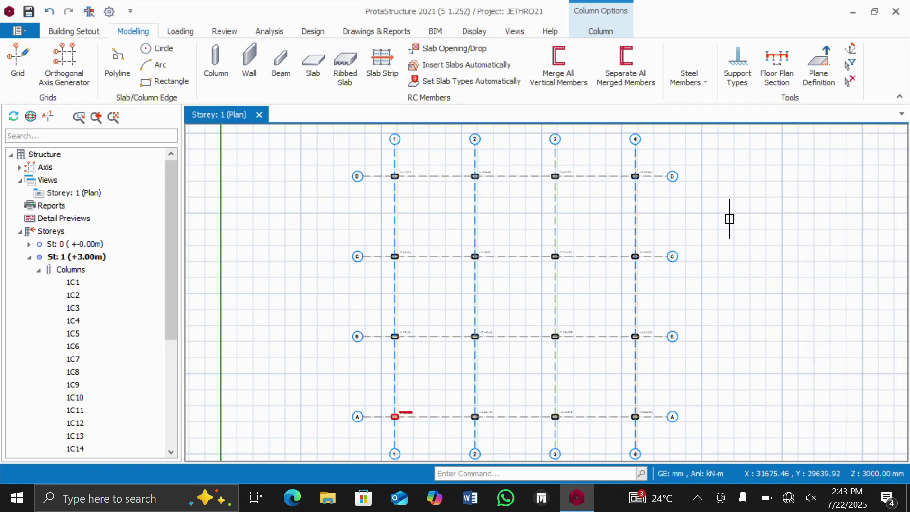
# - Start a new Normal beam and set its width b to 200 mm and its depth h to 400 mm
pyautogui.click(291, 64)
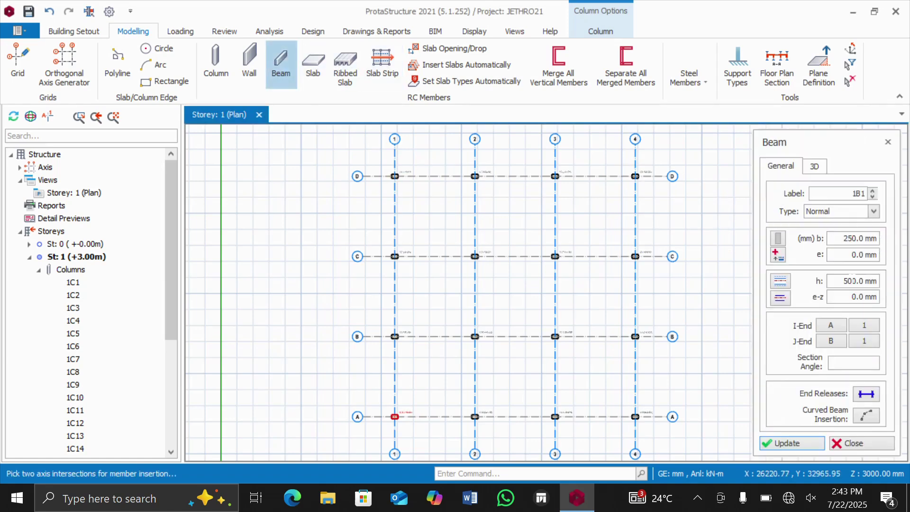
pyautogui.doubleClick(850, 238)
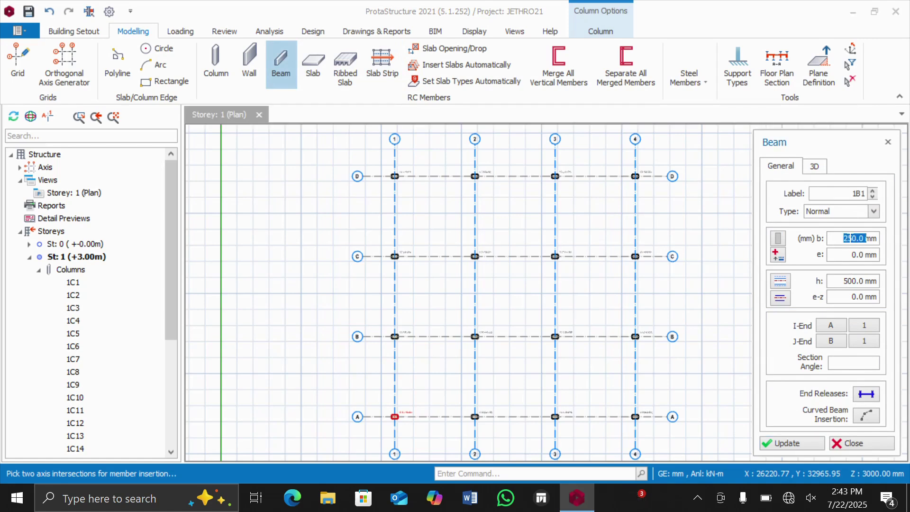
pyautogui.write('200')
pyautogui.doubleClick(853, 281)
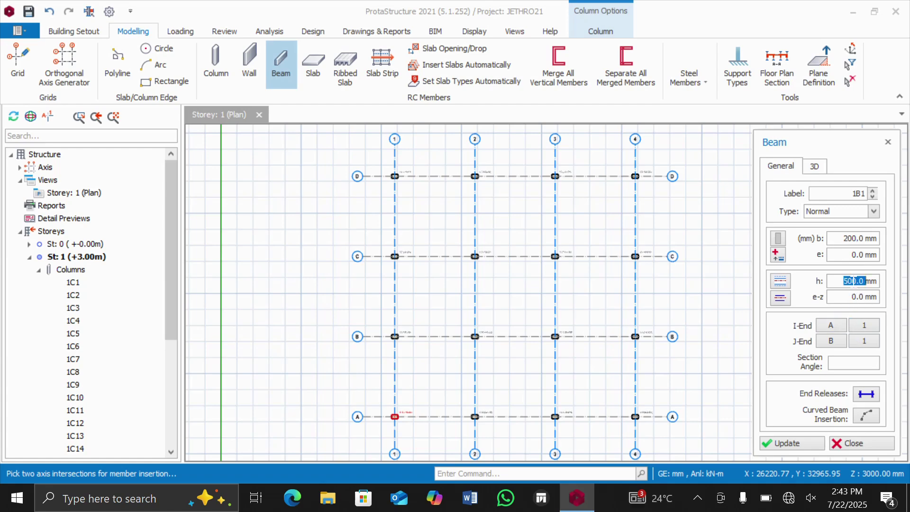
pyautogui.write('400')
pyautogui.click(787, 443)
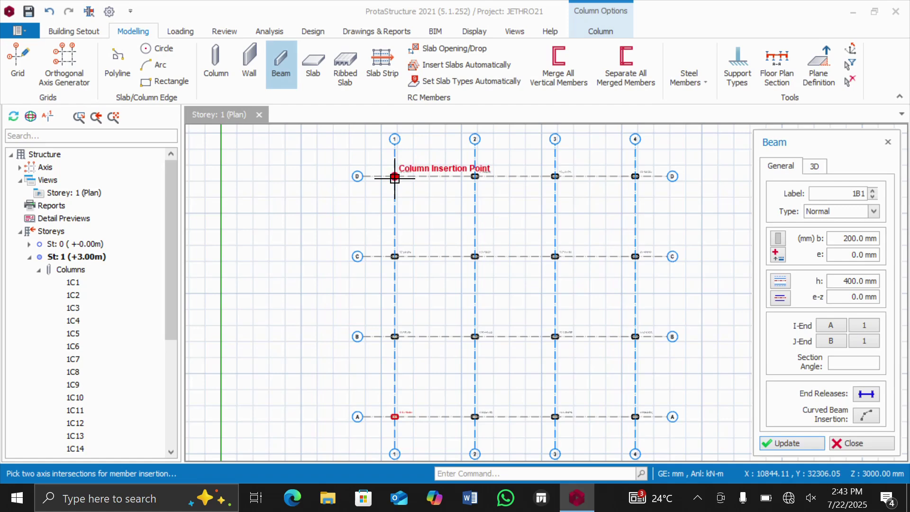
# - Insert 200x400 mm beams around the building perimeter, along axis D, axis 4, axis A and axis 1 between the corner columns
pyautogui.click(394, 177)
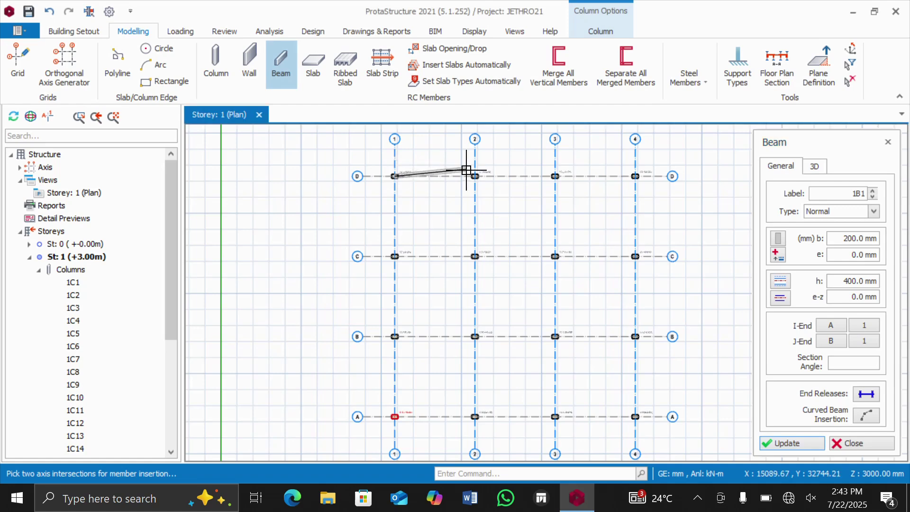
pyautogui.click(634, 176)
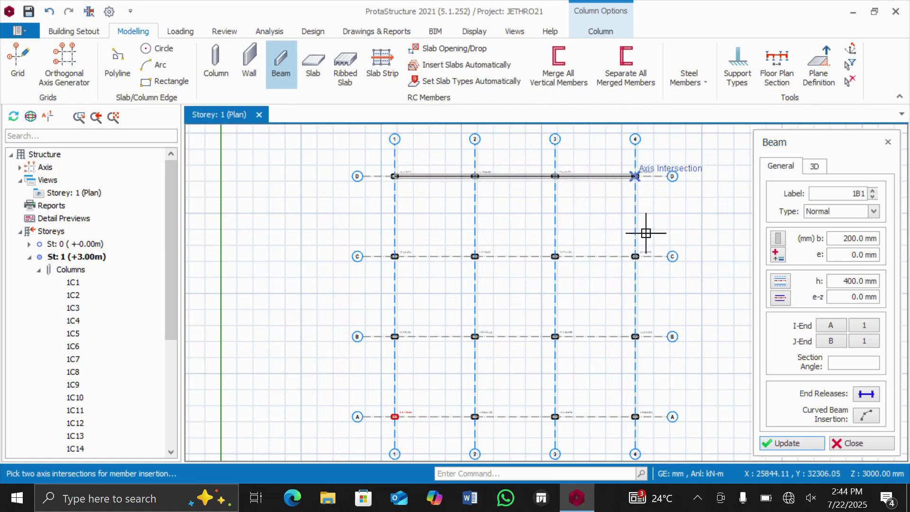
pyautogui.click(633, 175)
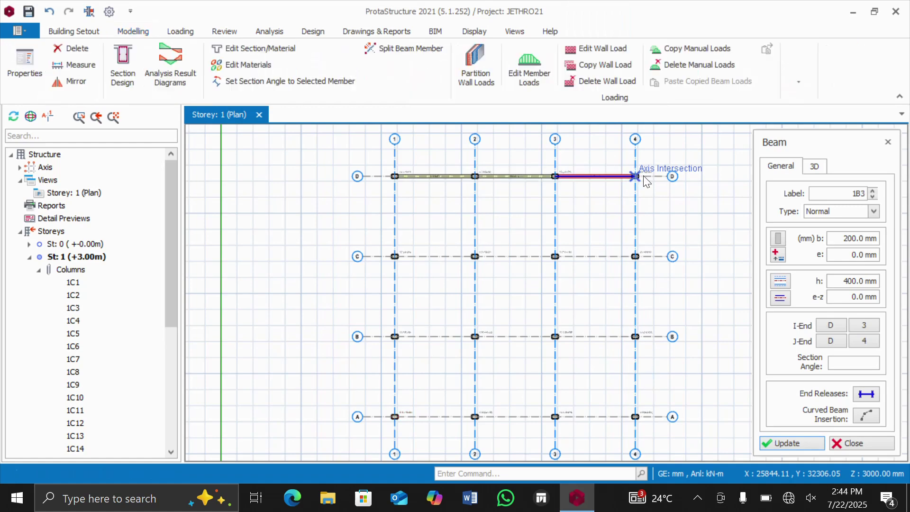
pyautogui.click(635, 176)
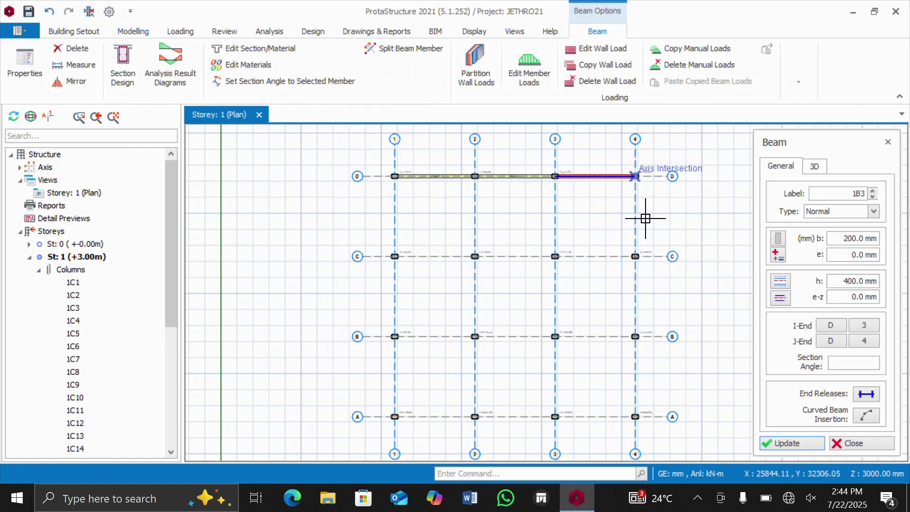
pyautogui.click(636, 417)
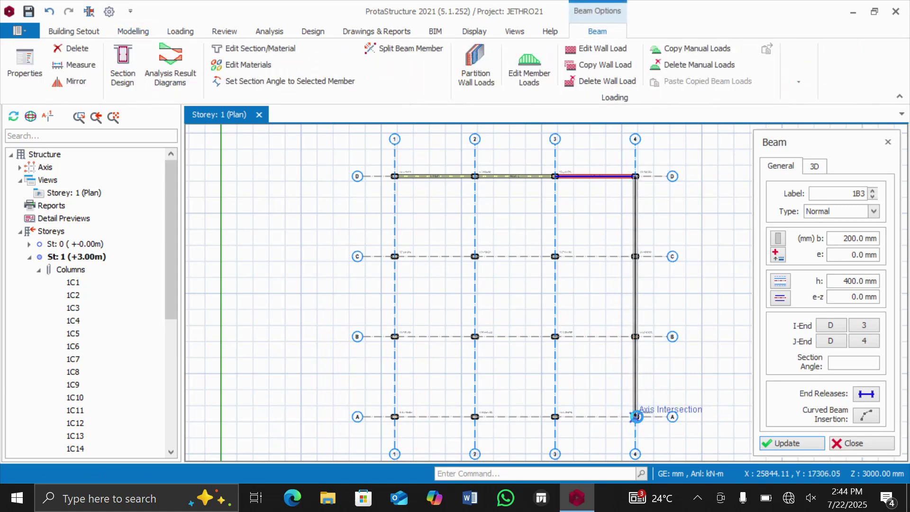
pyautogui.click(634, 415)
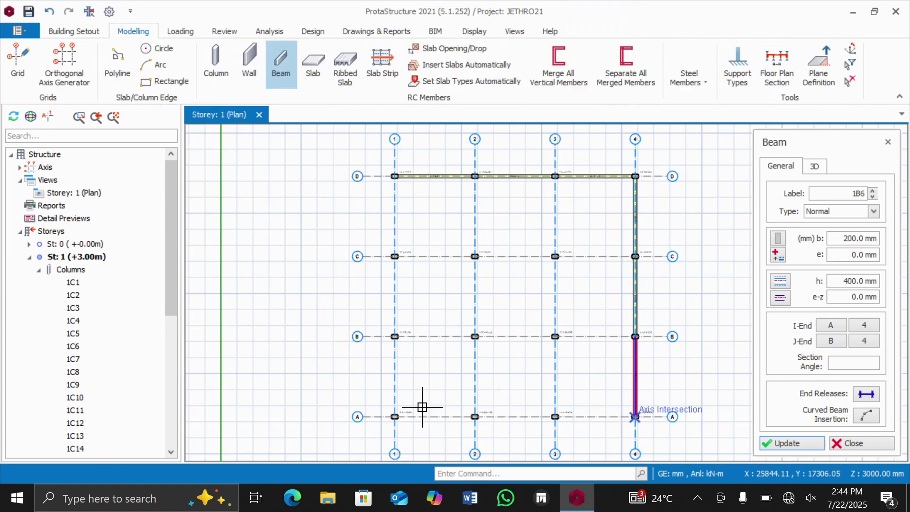
pyautogui.click(397, 418)
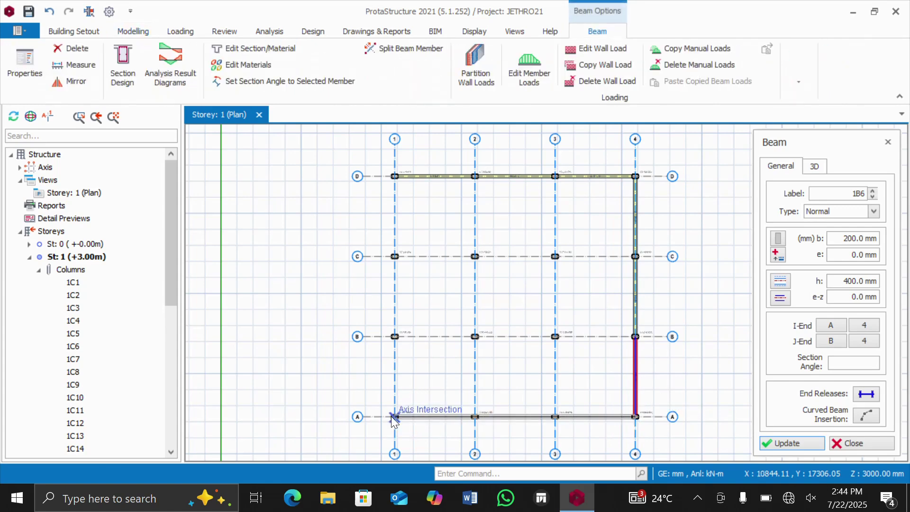
pyautogui.click(392, 417)
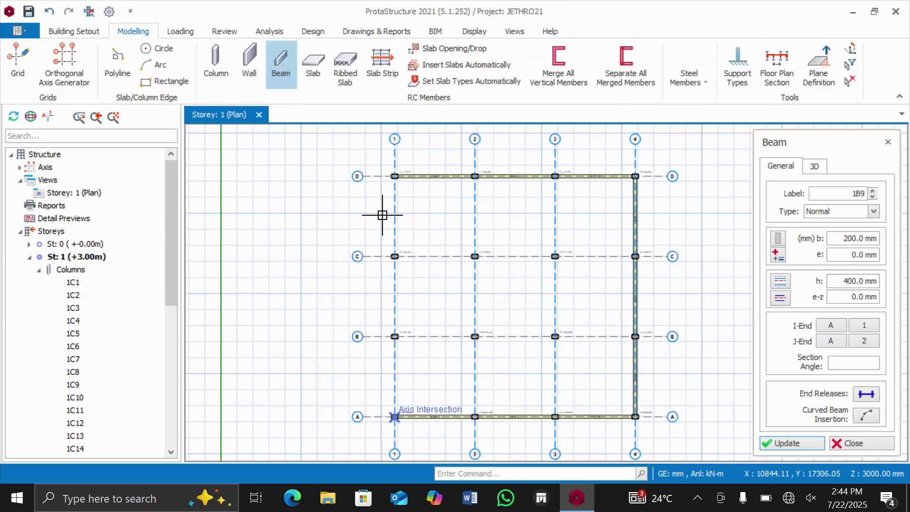
pyautogui.click(394, 177)
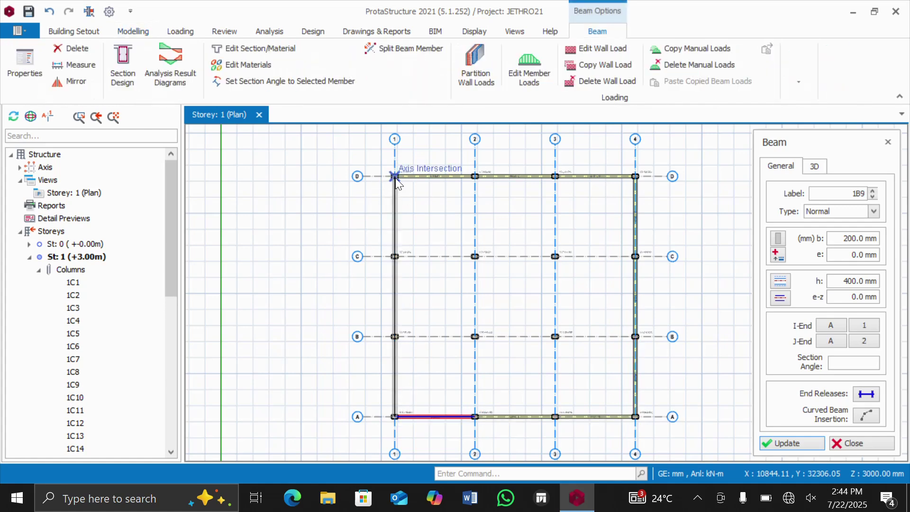
pyautogui.click(394, 177)
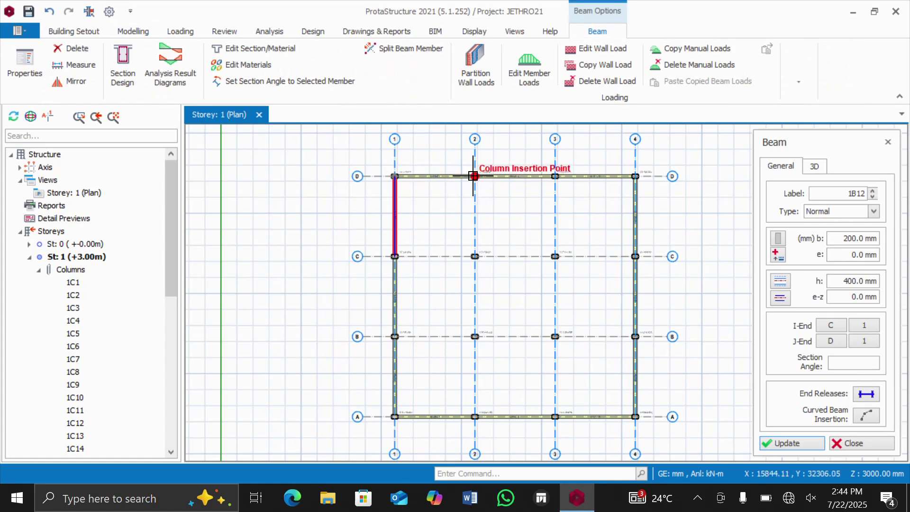
# - Insert 200x400 mm interior beams along axes 2 and 3, each running from axis D to axis A
pyautogui.click(474, 177)
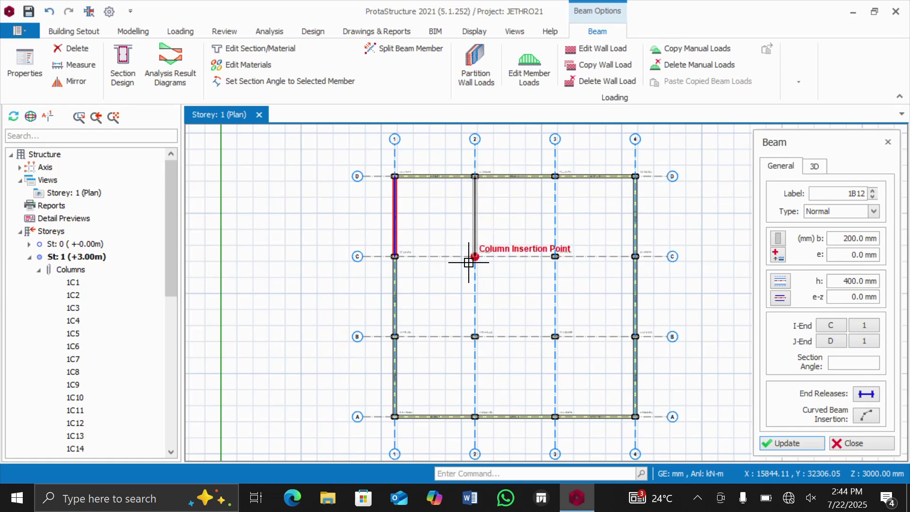
pyautogui.click(472, 385)
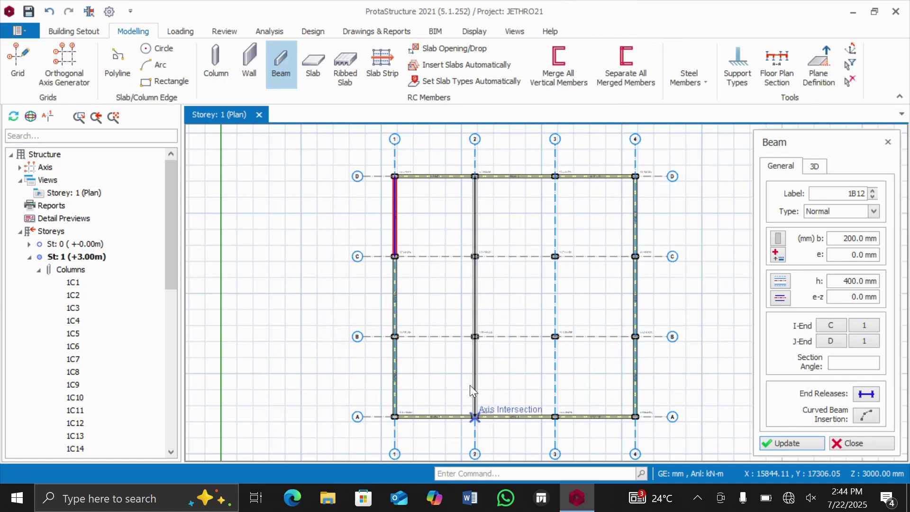
pyautogui.press('Escape')
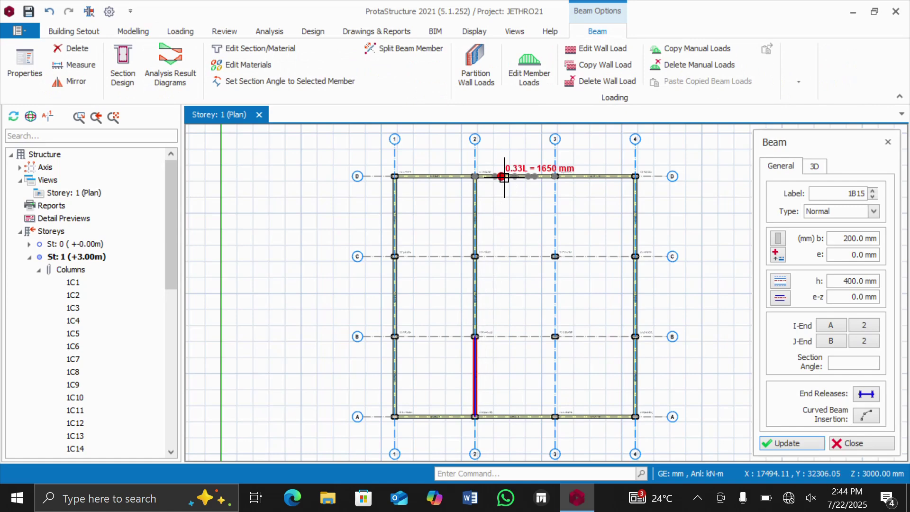
pyautogui.click(554, 175)
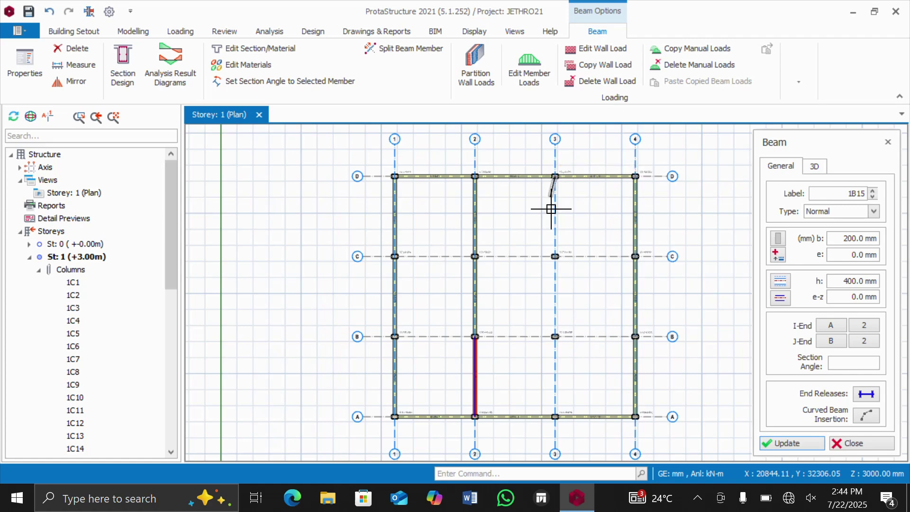
pyautogui.click(556, 415)
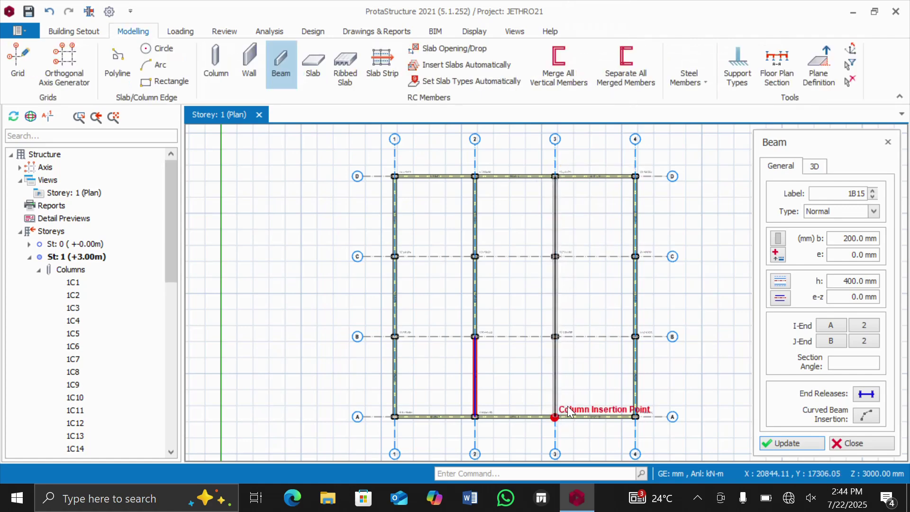
# - Insert 200x400 mm interior beams along axes B and C, each running from axis 1 to axis 4
pyautogui.click(395, 338)
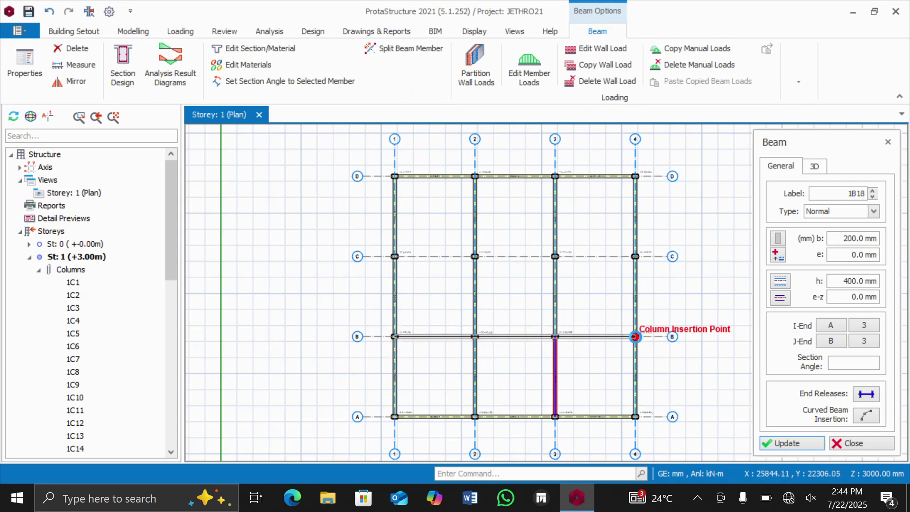
pyautogui.click(632, 333)
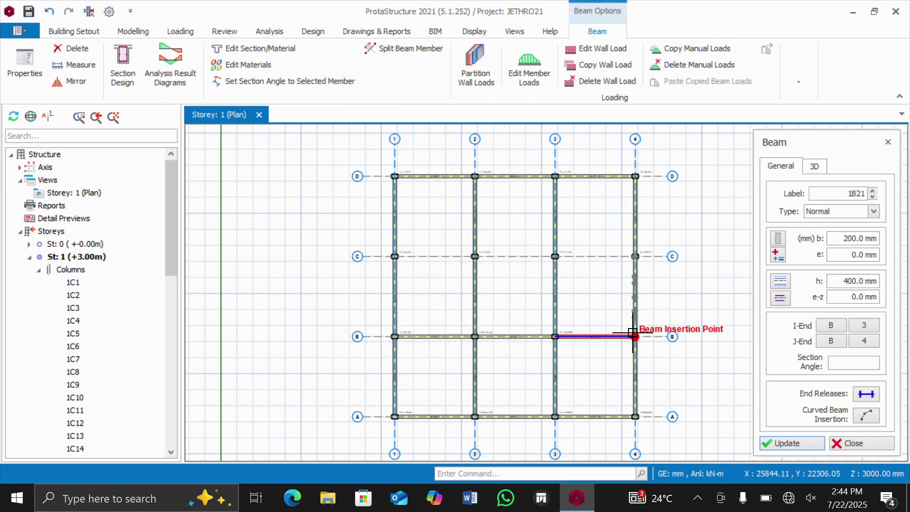
pyautogui.click(394, 257)
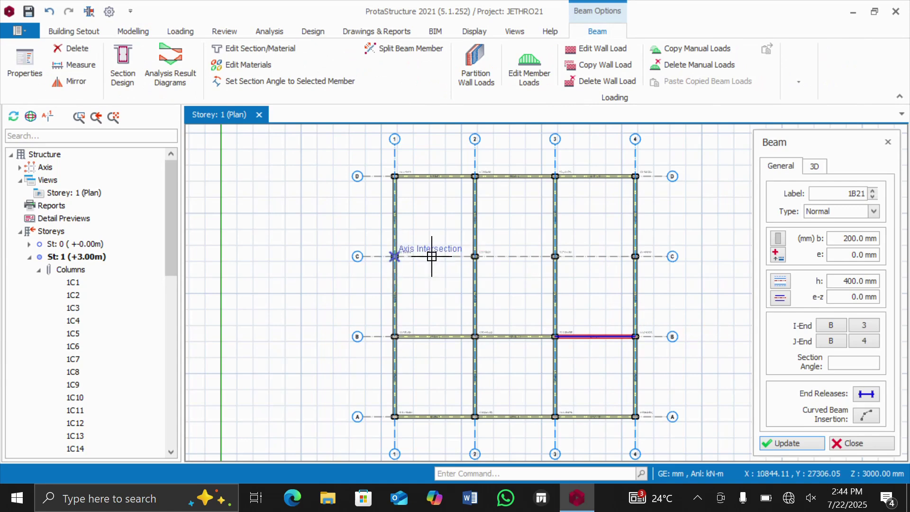
pyautogui.click(637, 257)
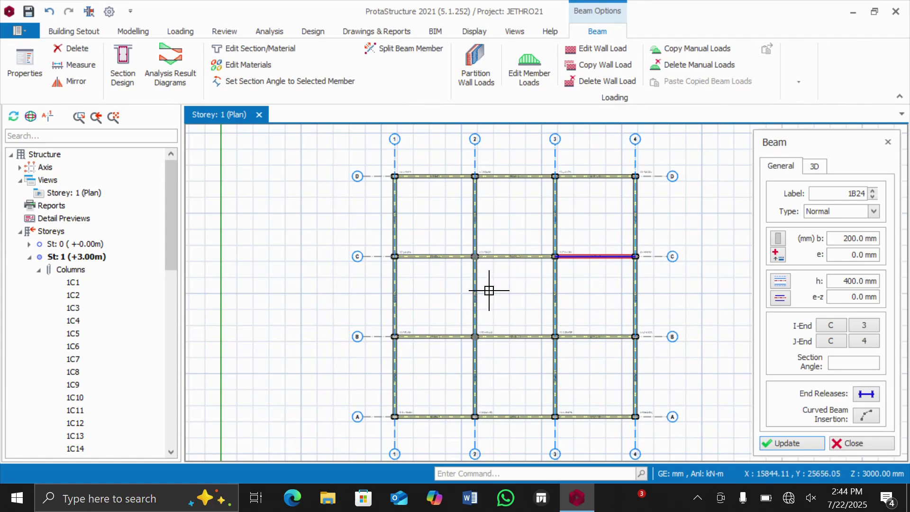
# - Examine the beam labels, sizes and layout across the storey 1 plan
pyautogui.scroll(5, 552, 350)
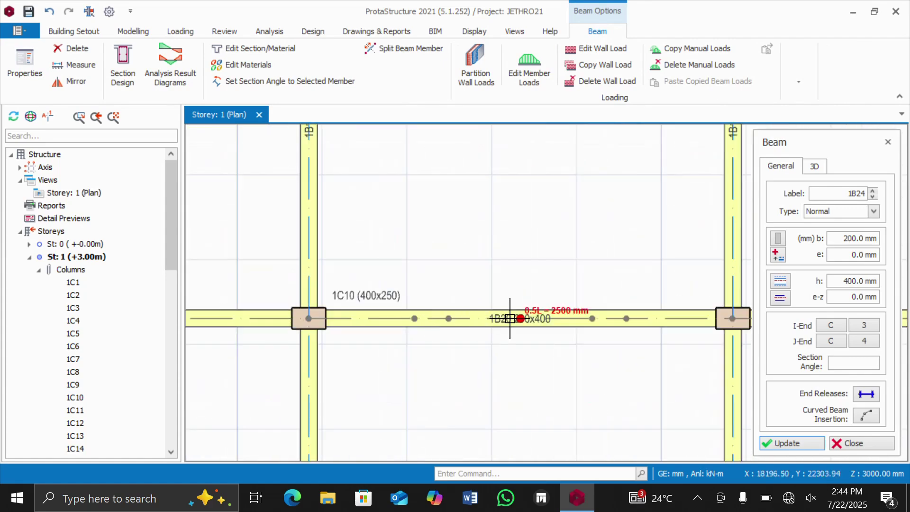
pyautogui.scroll(3, 509, 318)
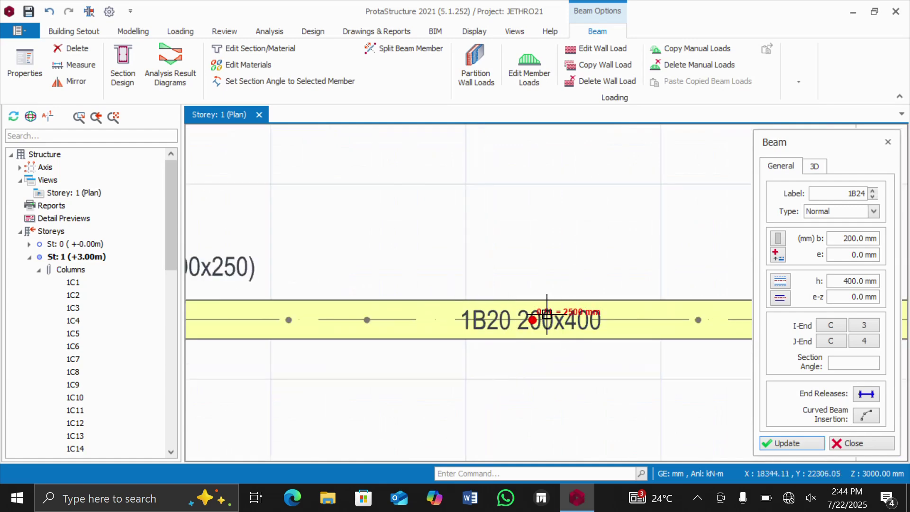
pyautogui.scroll(-5, 532, 320)
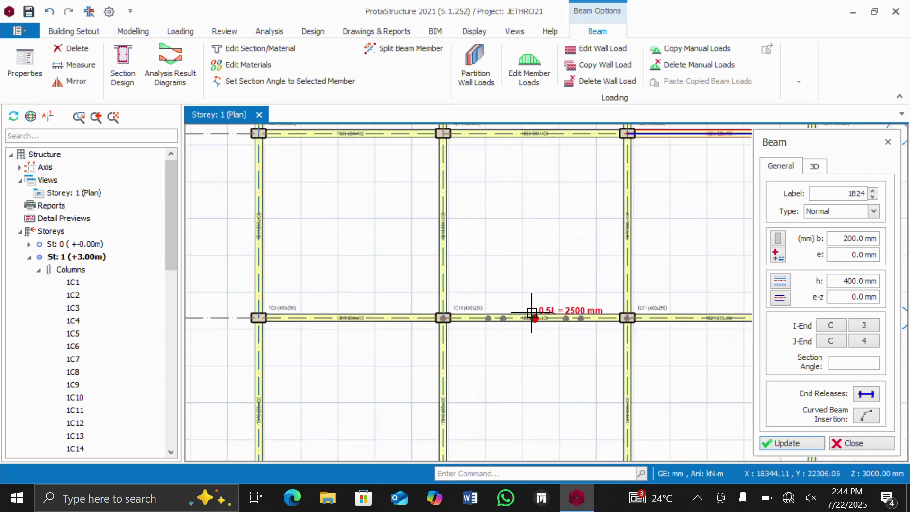
pyautogui.scroll(-5, 532, 312)
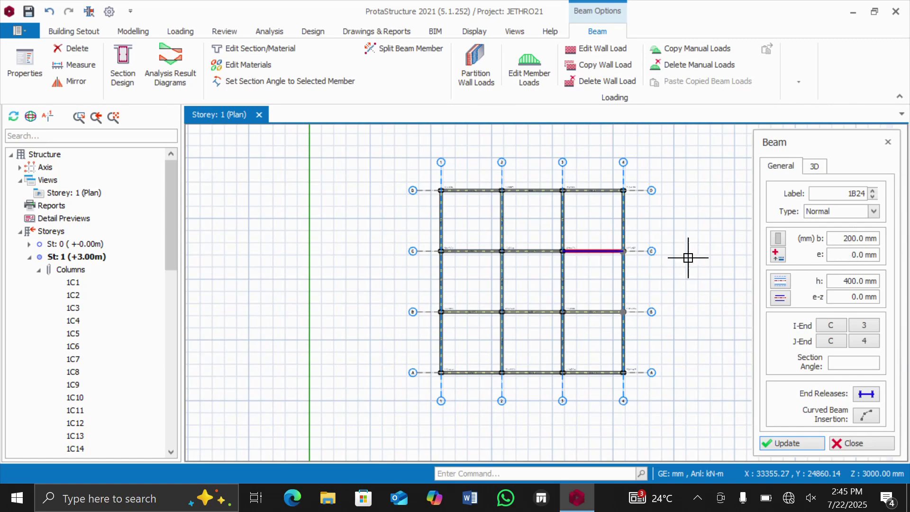
pyautogui.scroll(3, 548, 332)
pyautogui.scroll(-6, 543, 309)
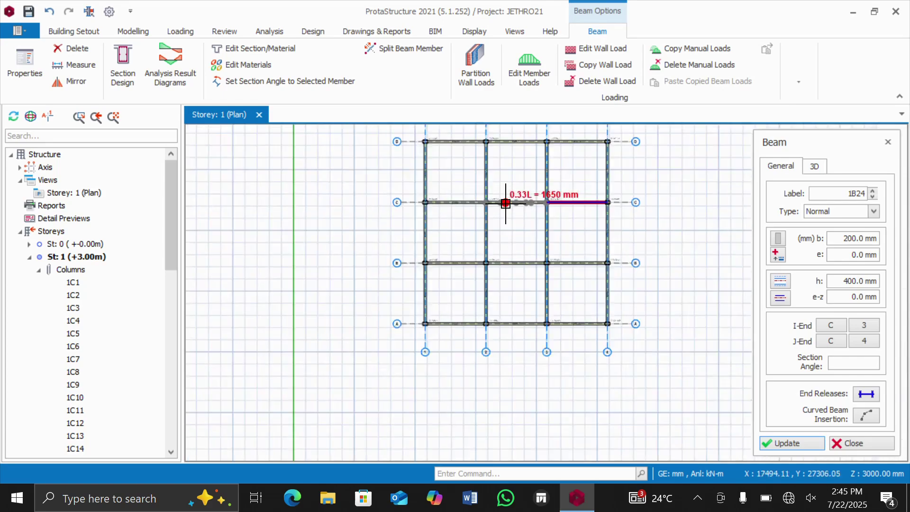
pyautogui.scroll(4, 508, 173)
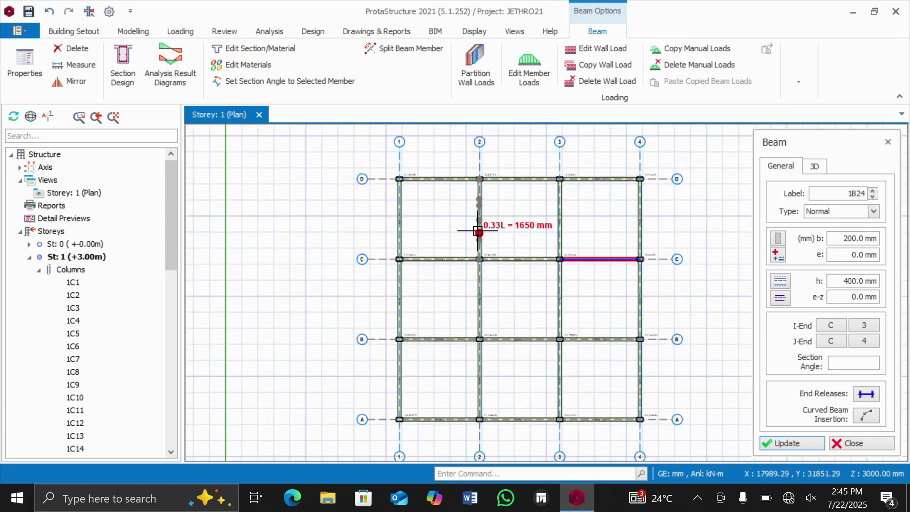
pyautogui.scroll(-1, 470, 216)
# - Delete the beam on axis 1 between axes A and B and the beam on axis A between axes 1 and 2
pyautogui.scroll(4, 434, 347)
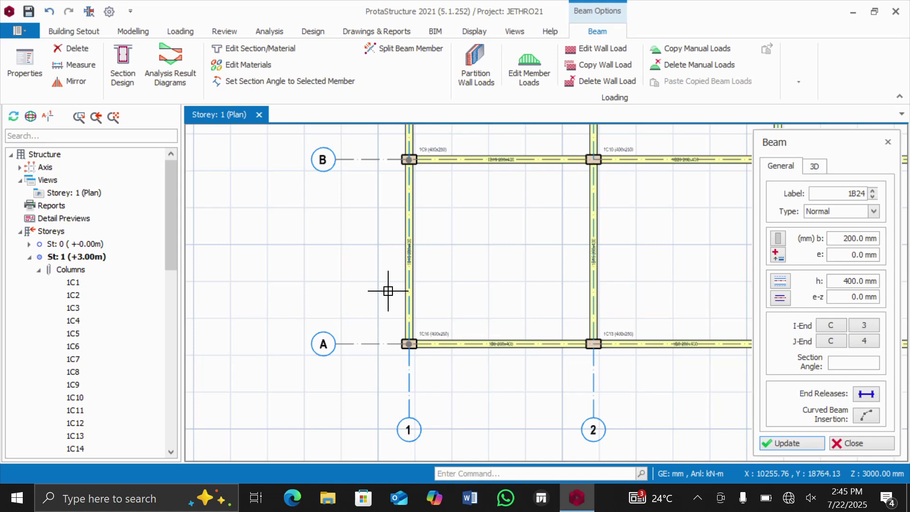
pyautogui.press('Escape')
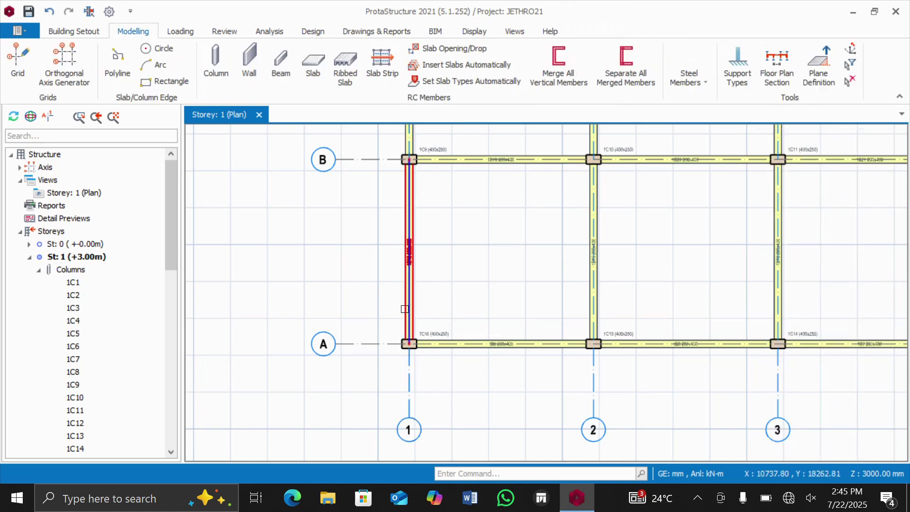
pyautogui.click(405, 309)
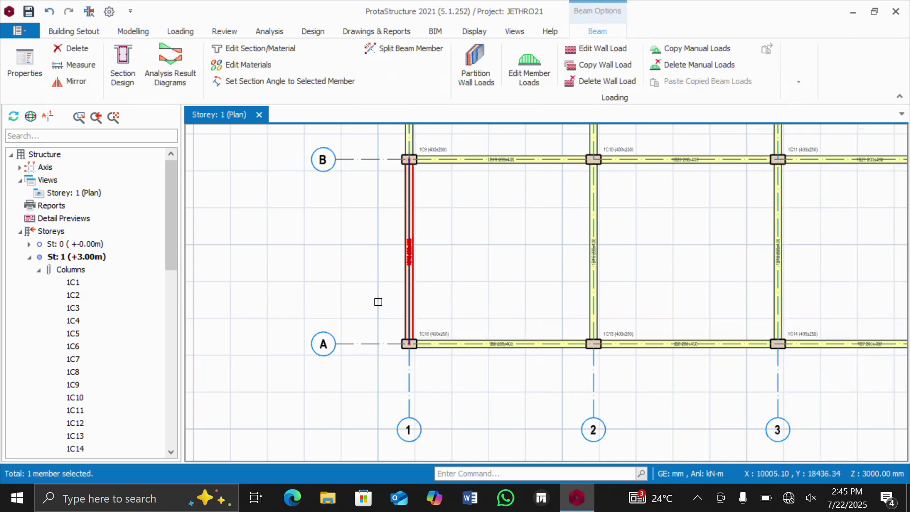
pyautogui.press('Delete')
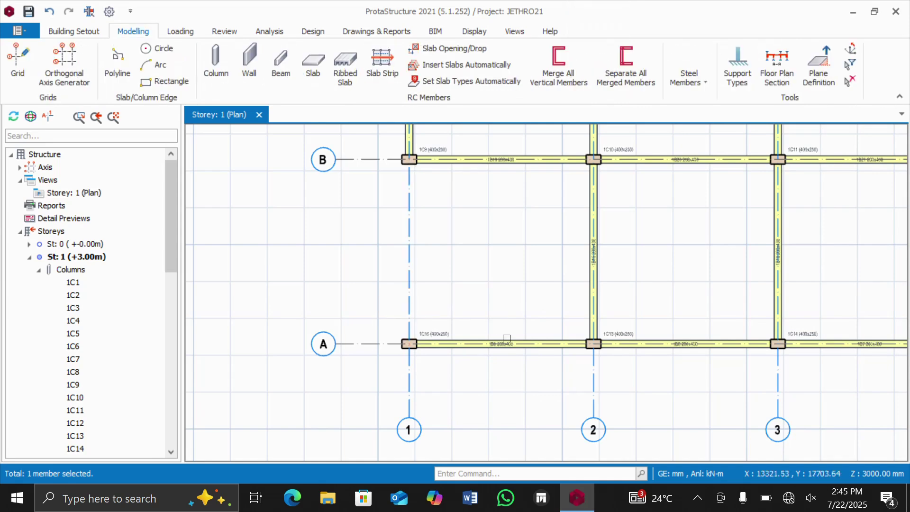
pyautogui.click(504, 350)
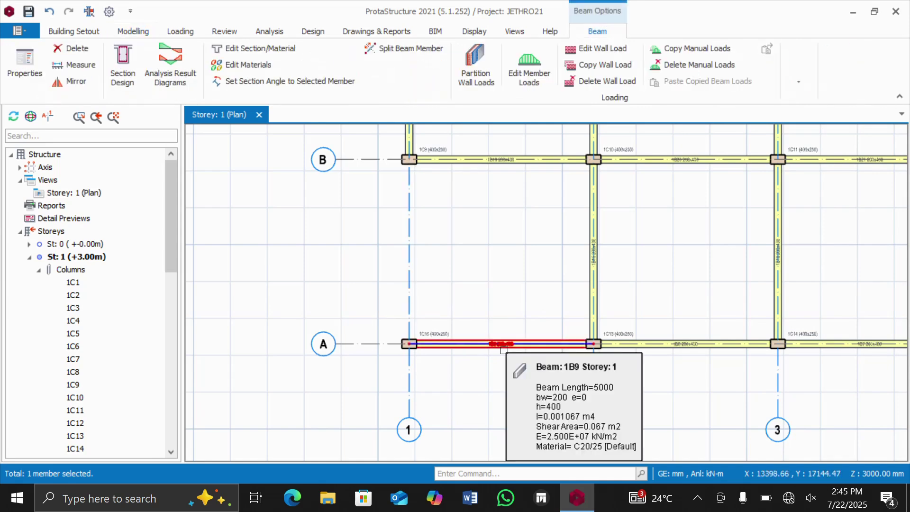
pyautogui.press('Delete')
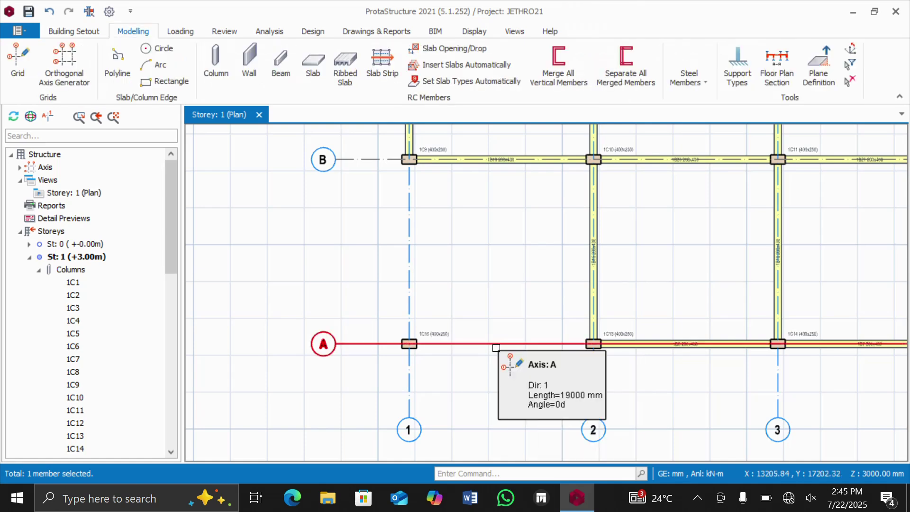
# - Start a new Normal beam with width b 200 mm and depth h 400 mm, and enable curved beam insertion
pyautogui.click(285, 71)
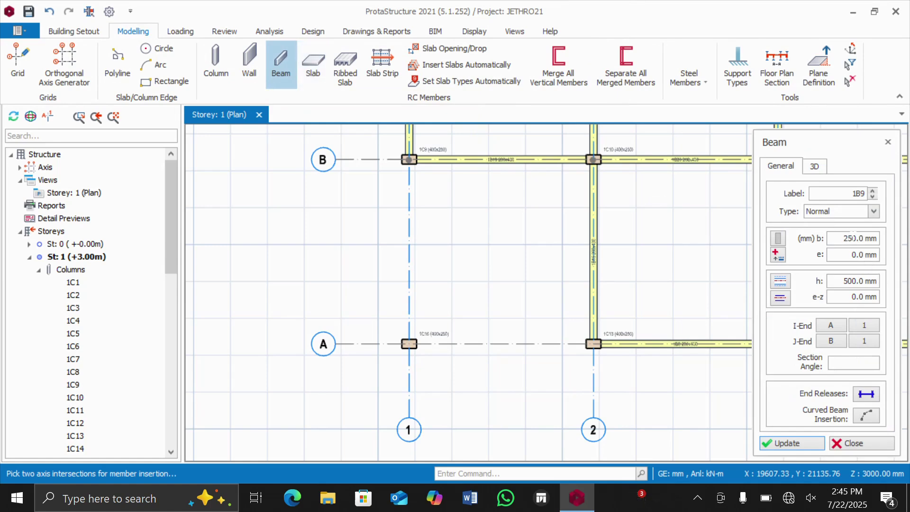
pyautogui.doubleClick(853, 238)
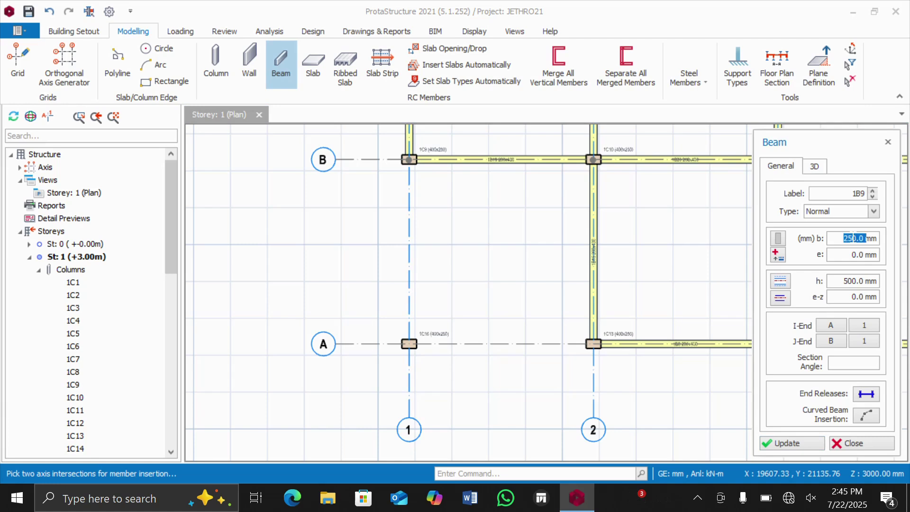
pyautogui.write('200')
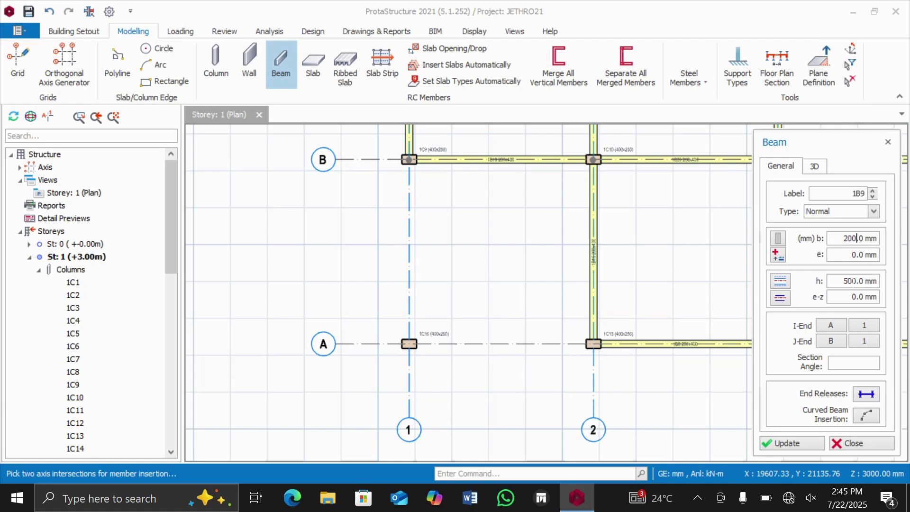
pyautogui.doubleClick(853, 281)
pyautogui.click(865, 417)
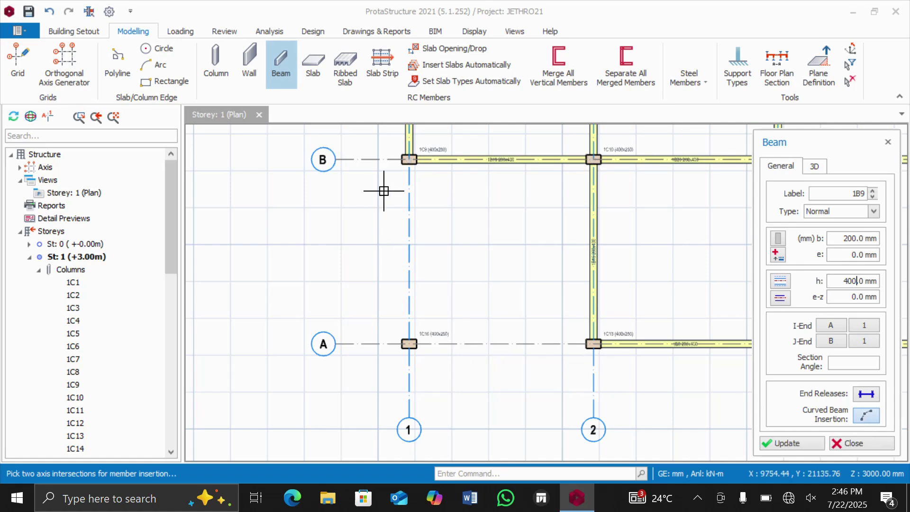
# - Insert the curved beam from intersection B/1 to intersection A/2, bulging about 1416 mm outward towards the A/1 corner
pyautogui.click(411, 159)
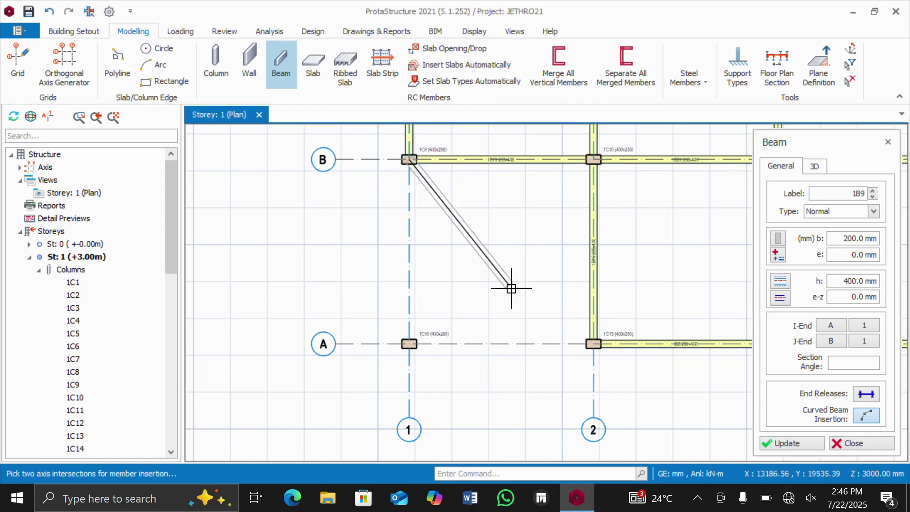
pyautogui.click(593, 344)
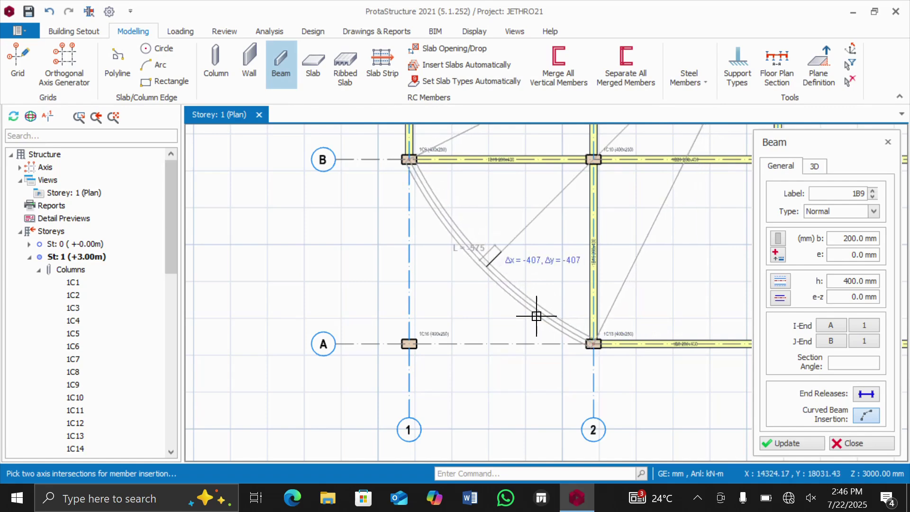
pyautogui.scroll(-3, 523, 307)
pyautogui.scroll(1, 514, 308)
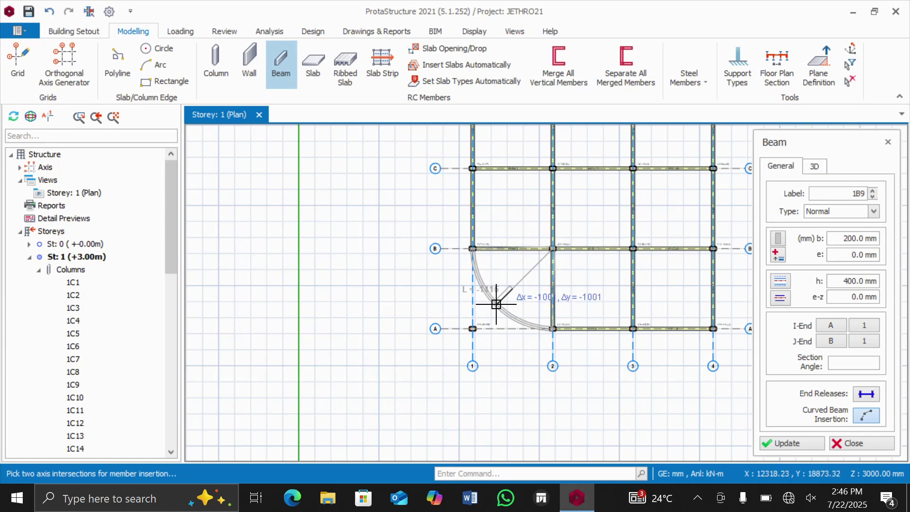
pyautogui.click(495, 304)
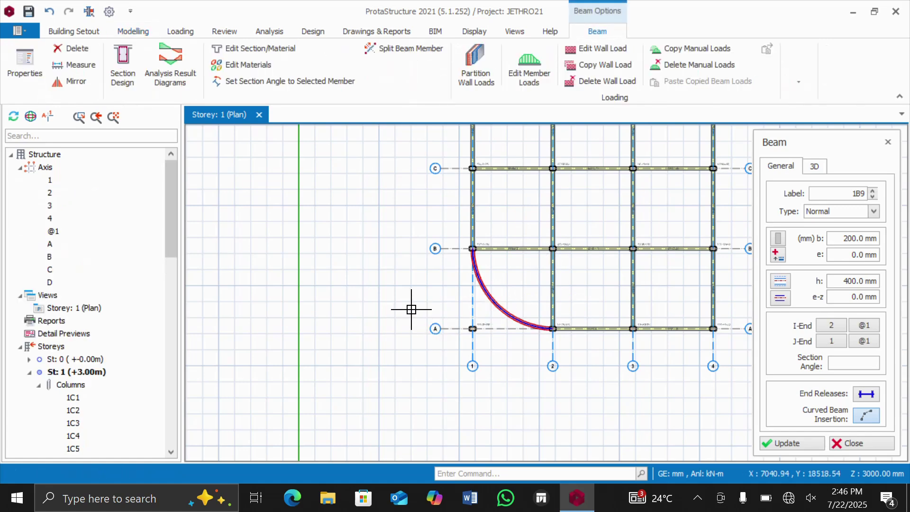
pyautogui.press('Escape')
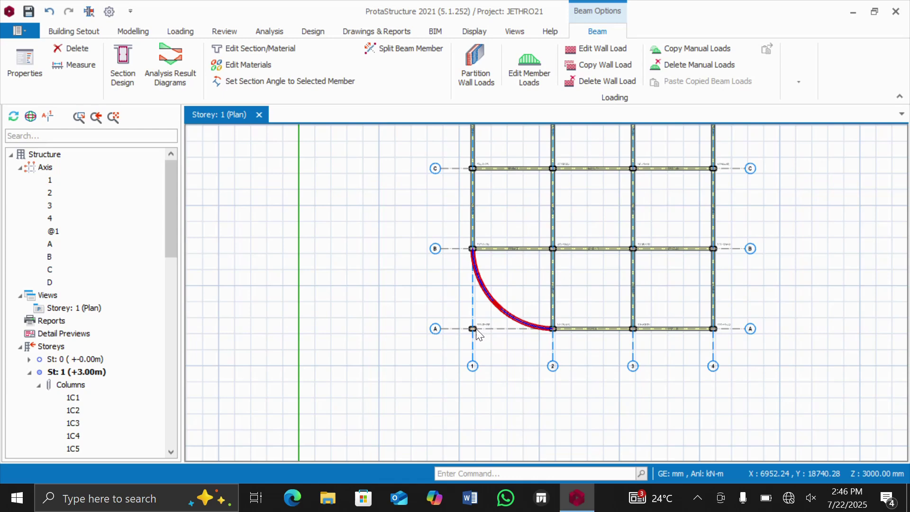
pyautogui.press('Escape')
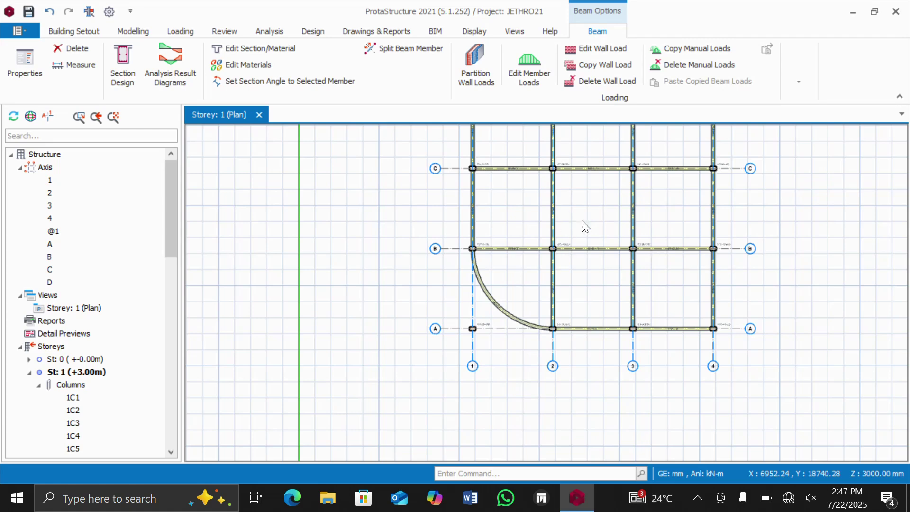
# - Delete the isolated column at intersection A/1, outside the curved beam
pyautogui.scroll(-3, 584, 223)
pyautogui.press('Escape')
pyautogui.scroll(5, 592, 175)
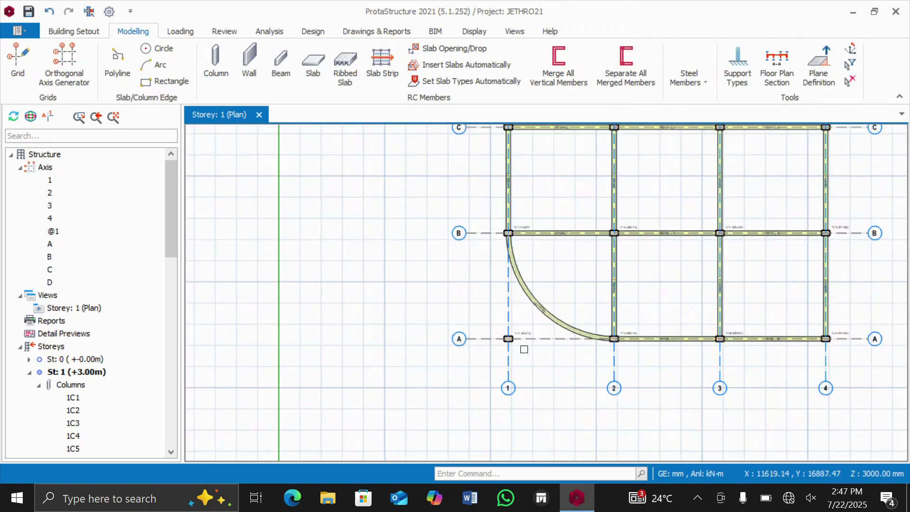
pyautogui.scroll(5, 524, 349)
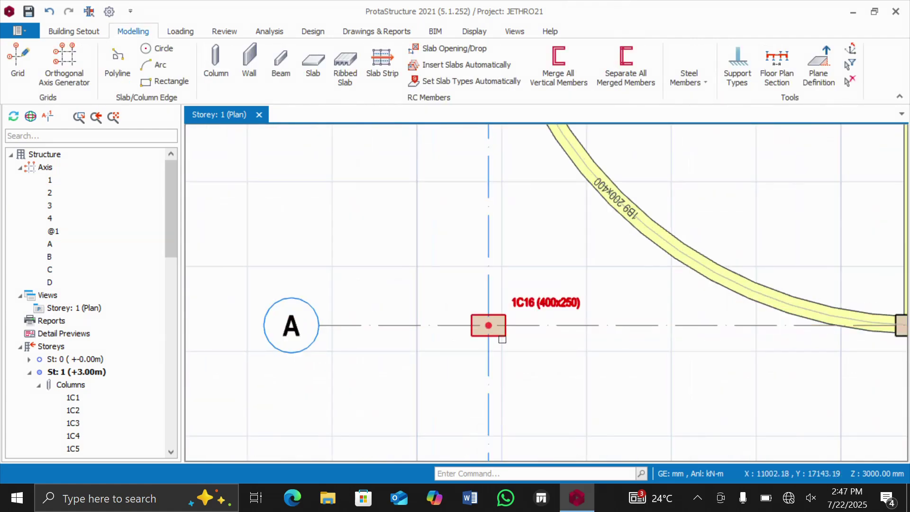
pyautogui.click(503, 339)
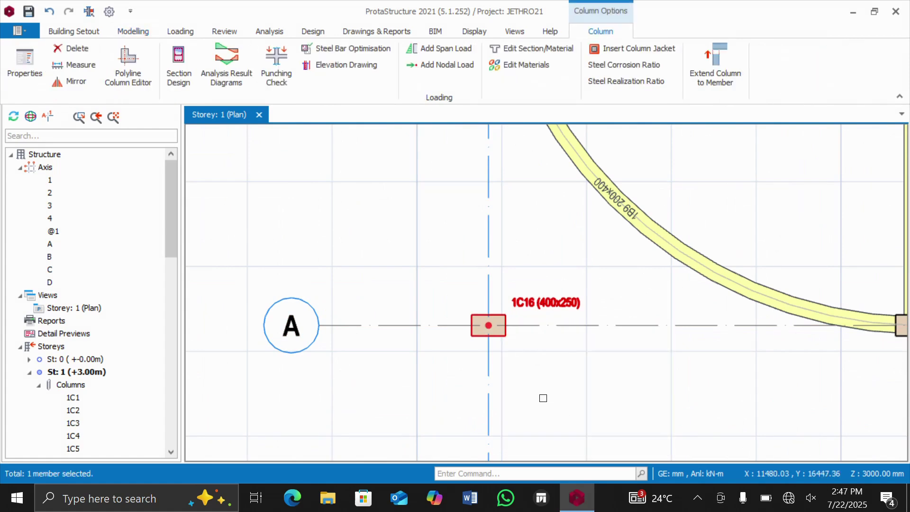
pyautogui.press('Escape')
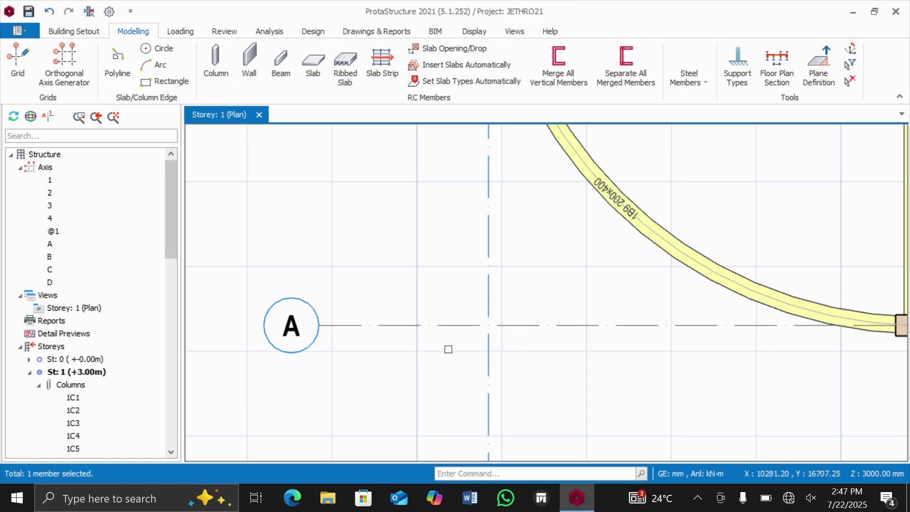
# - Delete the beam on axis 4 between axes A and B and the beam on axis A between axes 3 and 4
pyautogui.scroll(-5, 447, 349)
pyautogui.scroll(-2, 480, 319)
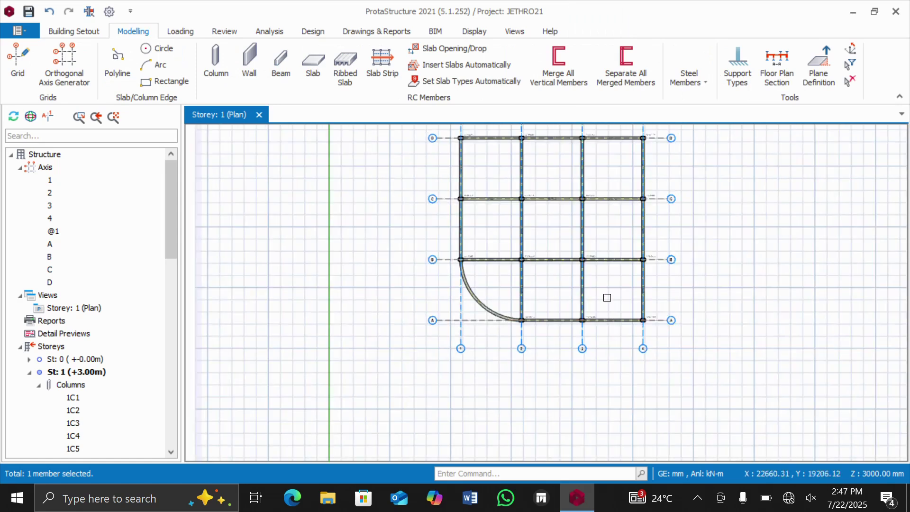
pyautogui.scroll(3, 608, 298)
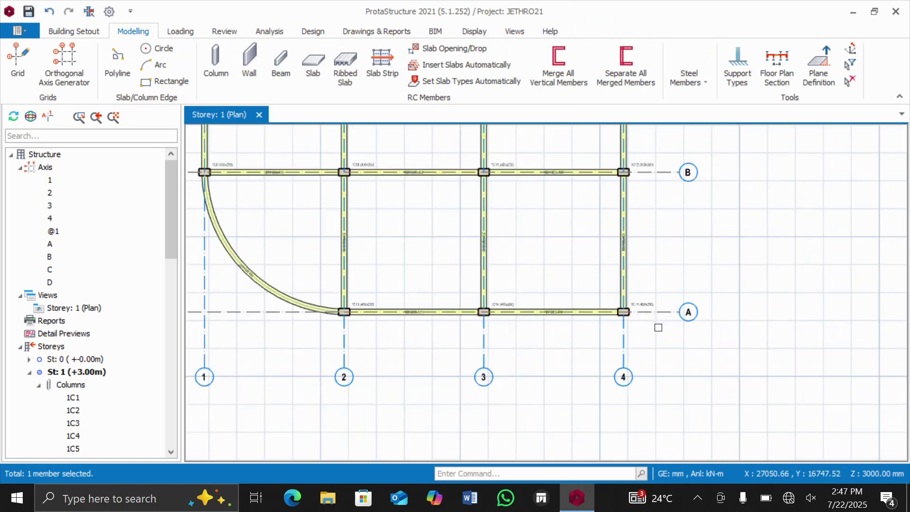
pyautogui.click(629, 259)
pyautogui.press('Delete')
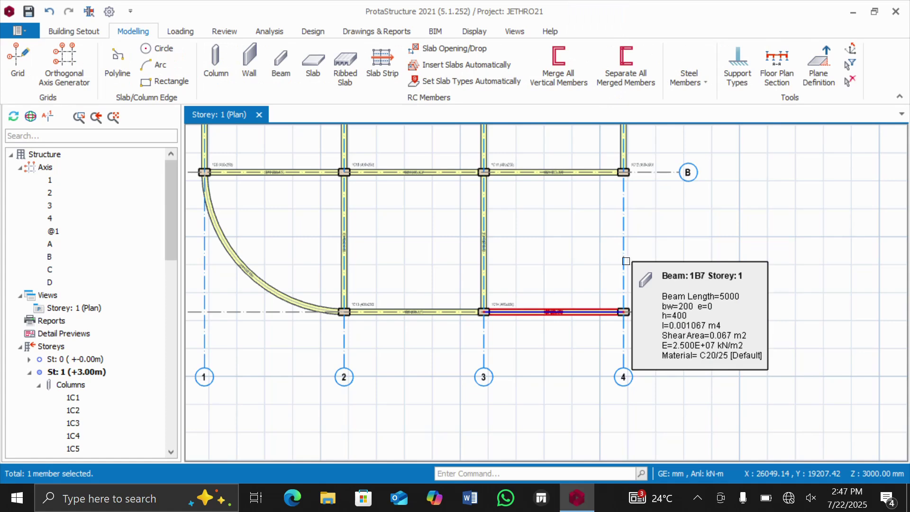
pyautogui.click(583, 318)
pyautogui.press('Delete')
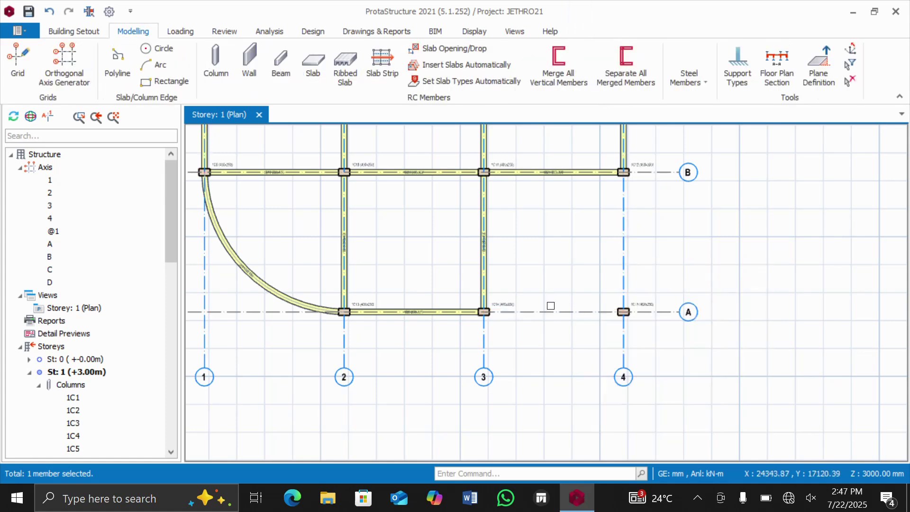
# - Set up another Normal beam with b 200 mm and h 400 mm, using curved beam insertion
pyautogui.click(275, 76)
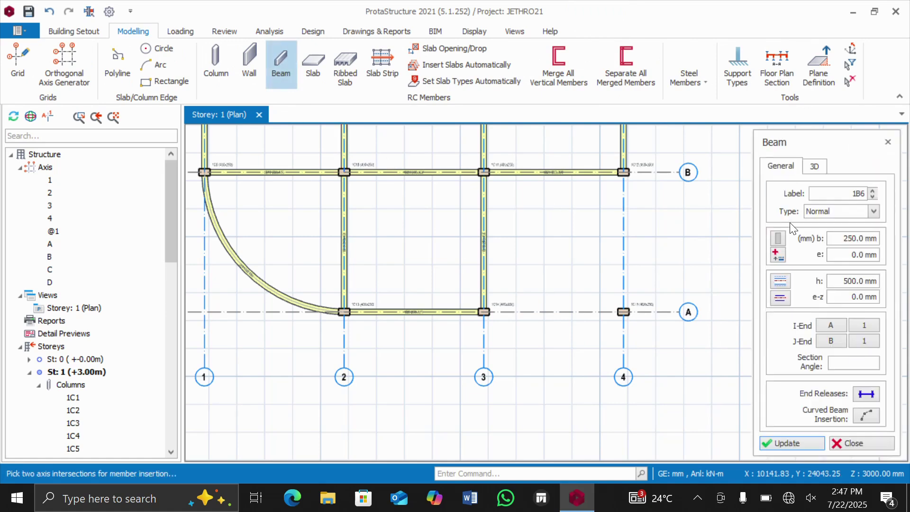
pyautogui.moveTo(843, 238); pyautogui.dragTo(853, 238)
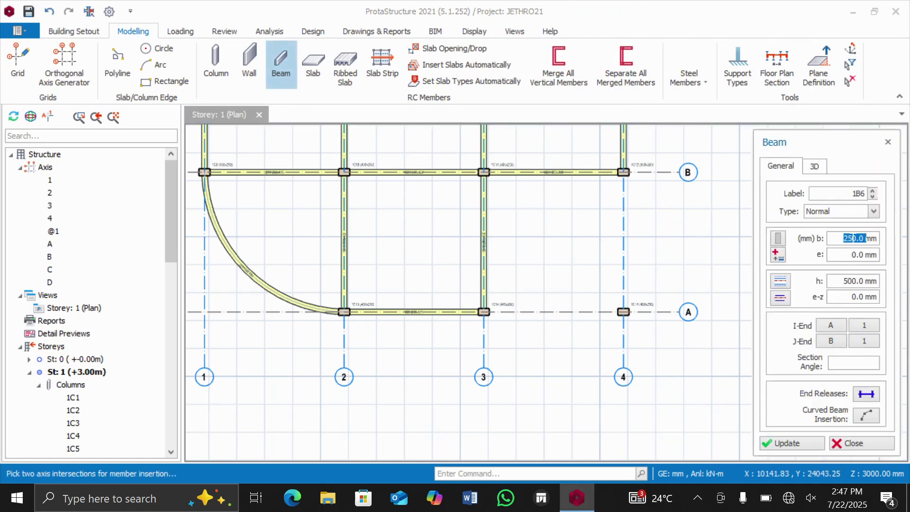
pyautogui.write('2')
pyautogui.doubleClick(852, 281)
pyautogui.write('4')
pyautogui.click(866, 413)
pyautogui.click(786, 442)
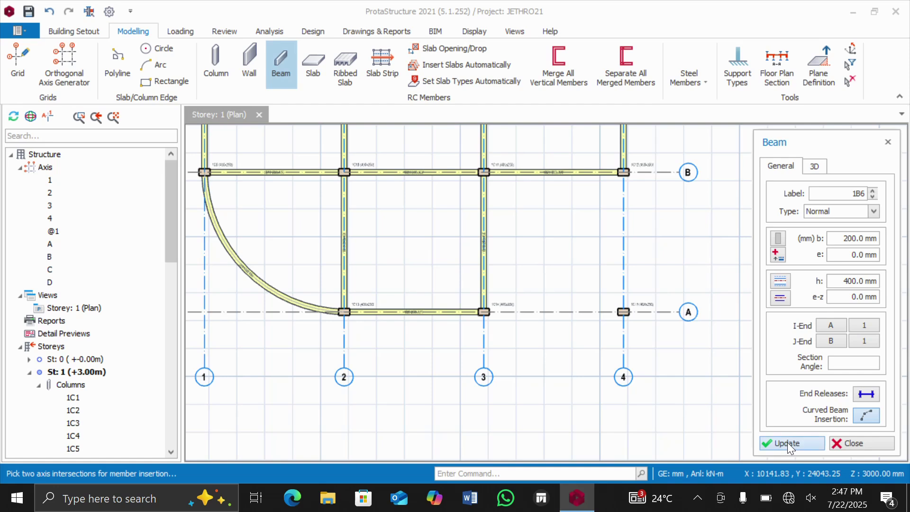
# - Insert the curved beam from intersection A/3 to intersection B/4, bulging about 1490 mm outward towards the A/4 corner
pyautogui.click(484, 312)
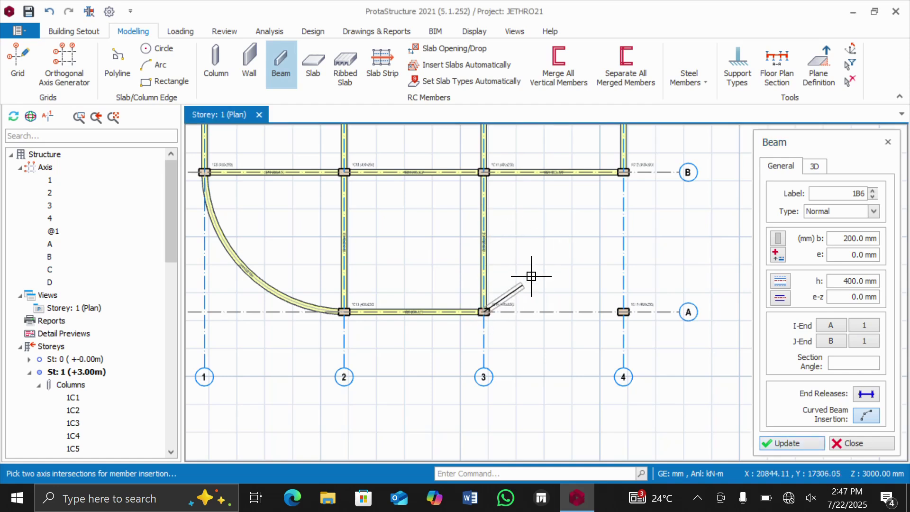
pyautogui.click(616, 174)
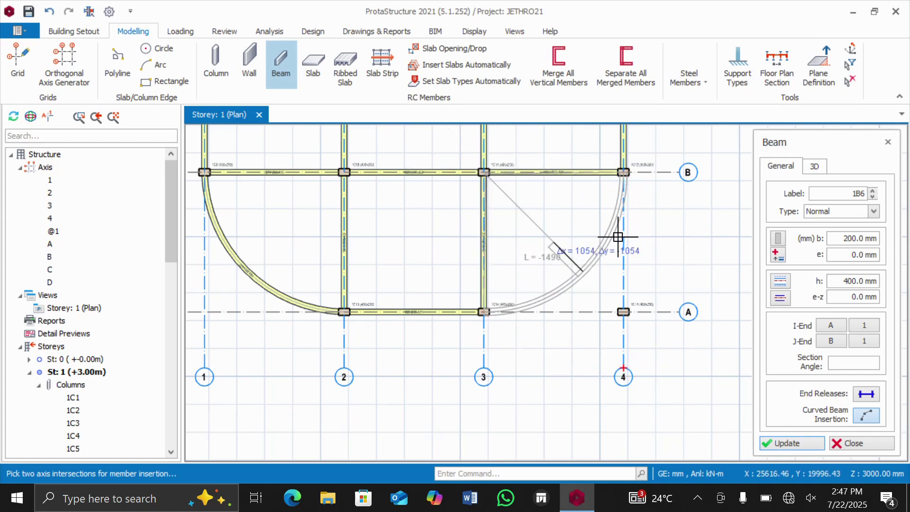
pyautogui.press('Escape')
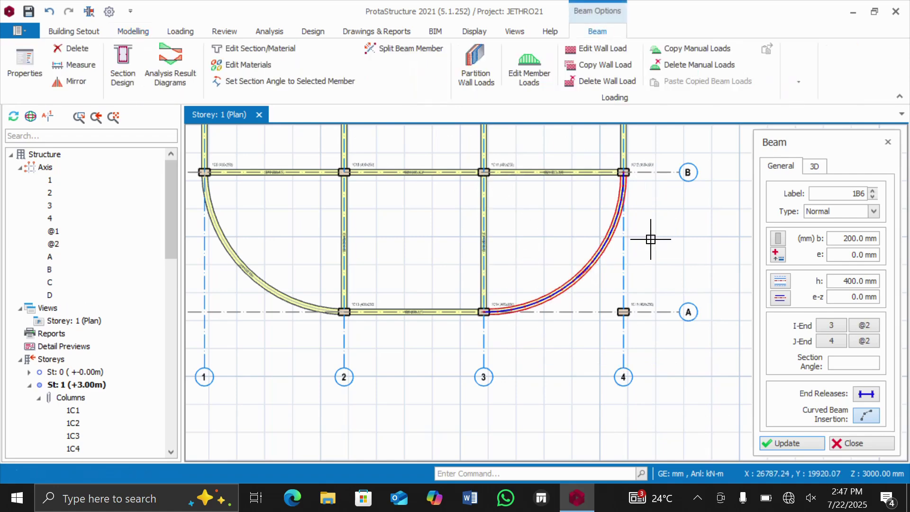
pyautogui.press('Escape')
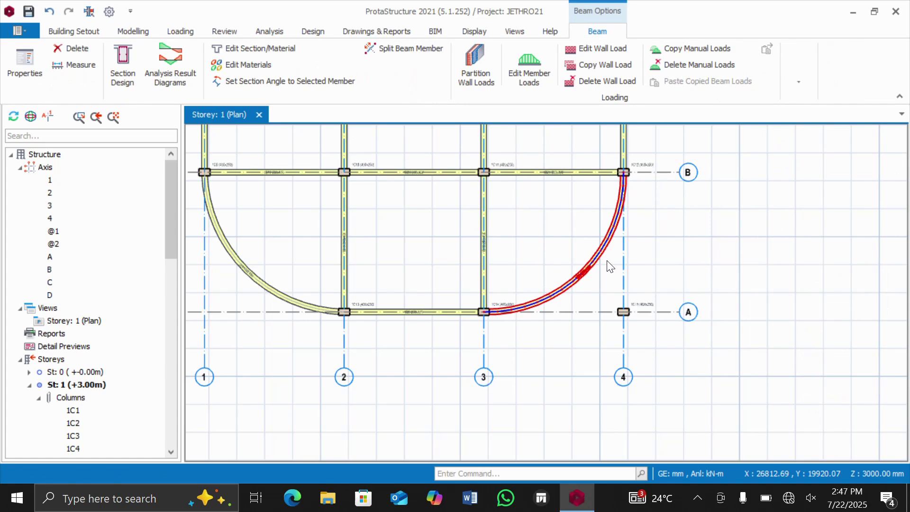
pyautogui.press('Escape')
# - Delete the straight beam on axis A between axes 2 and 3
pyautogui.scroll(-2, 608, 261)
pyautogui.scroll(-1, 590, 217)
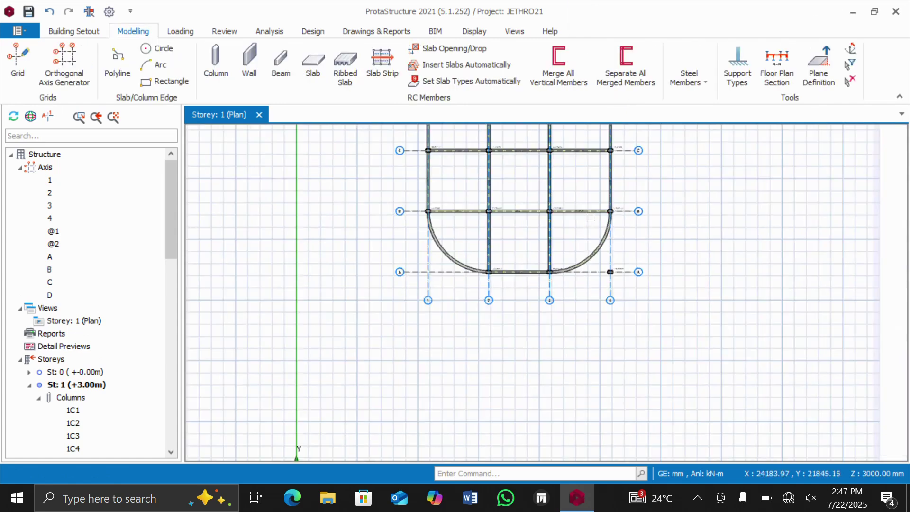
pyautogui.moveTo(590, 218); pyautogui.dragTo(570, 287, button='middle')
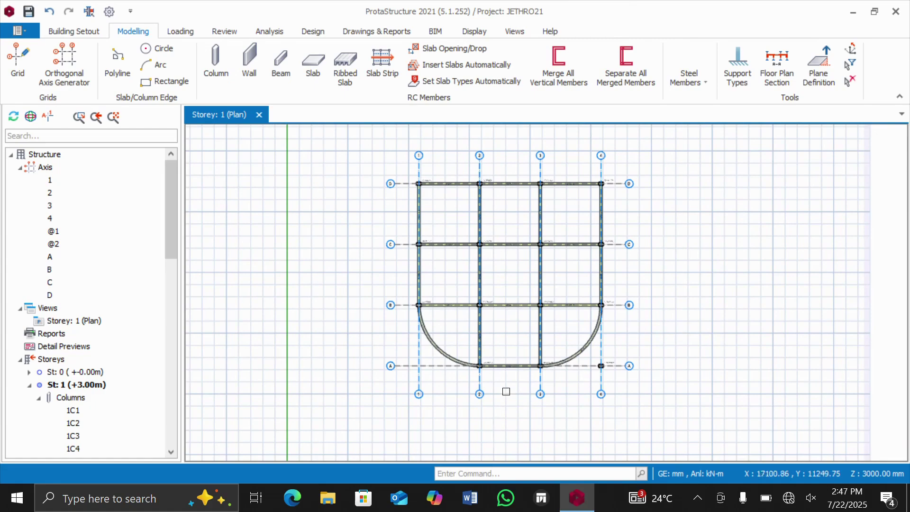
pyautogui.scroll(2, 515, 370)
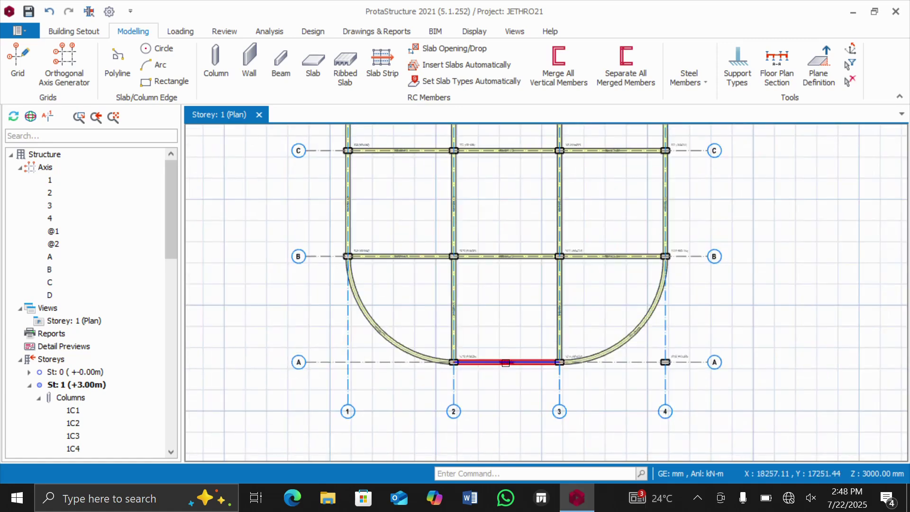
pyautogui.moveTo(506, 363)
pyautogui.click(483, 404)
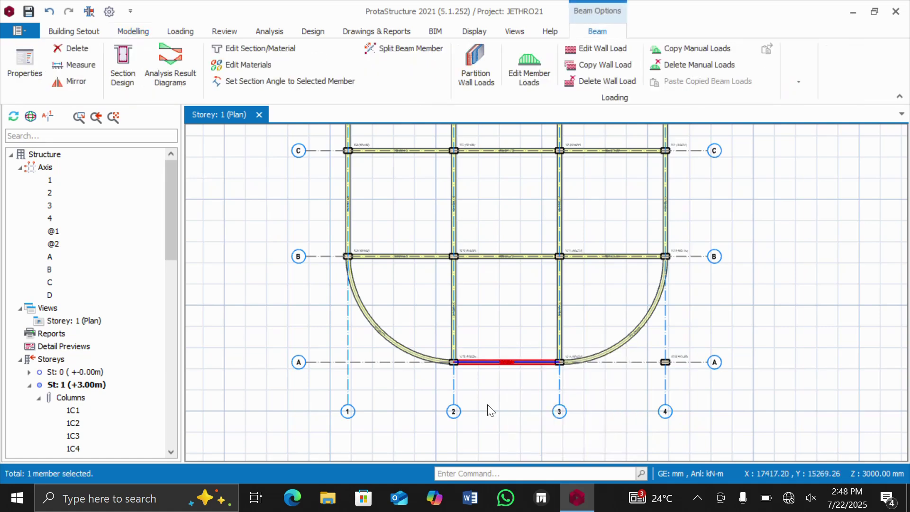
pyautogui.press('Delete')
# - Change the Storey: 1 view to 3D and examine the frame with its two curved corner beams from several angles
pyautogui.scroll(-2, 503, 300)
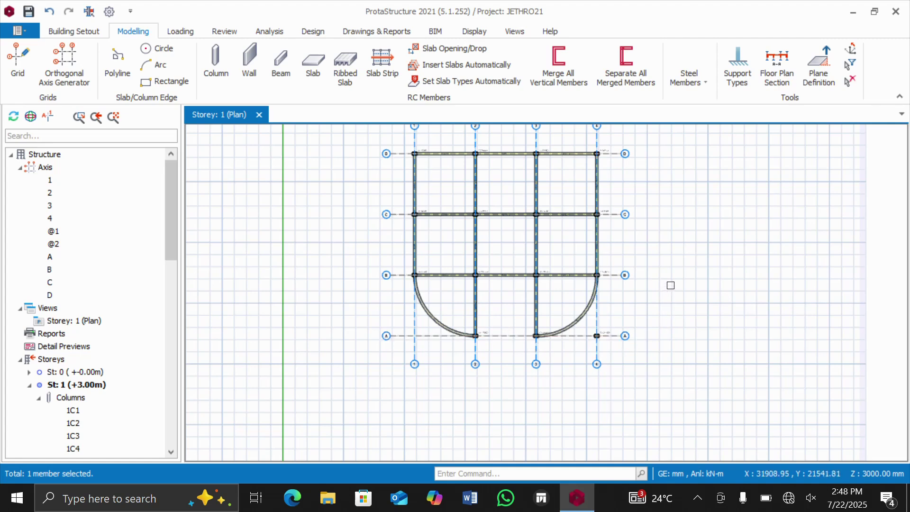
pyautogui.scroll(1, 643, 223)
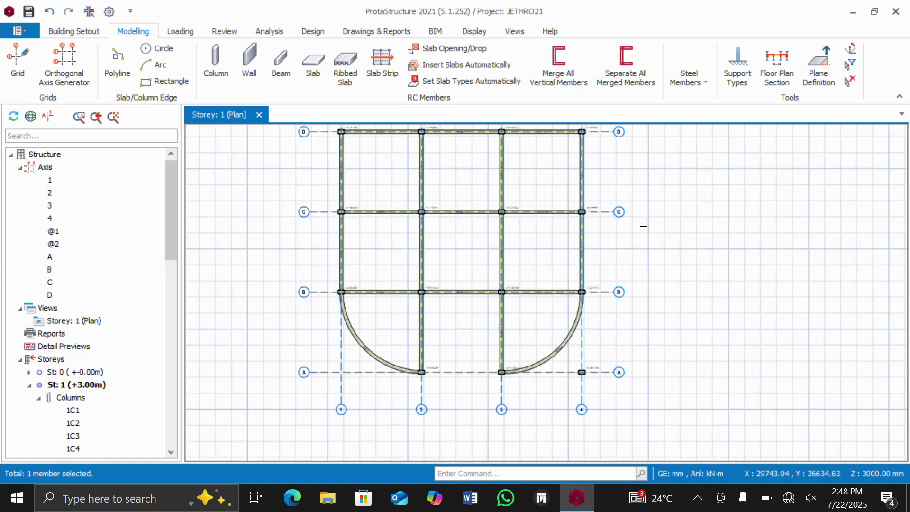
pyautogui.scroll(-1, 643, 223)
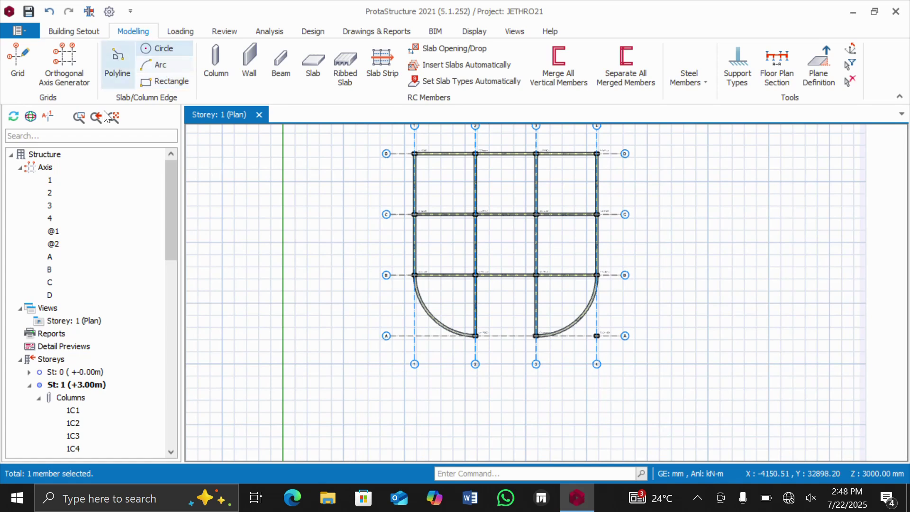
pyautogui.scroll(-5, 85, 262)
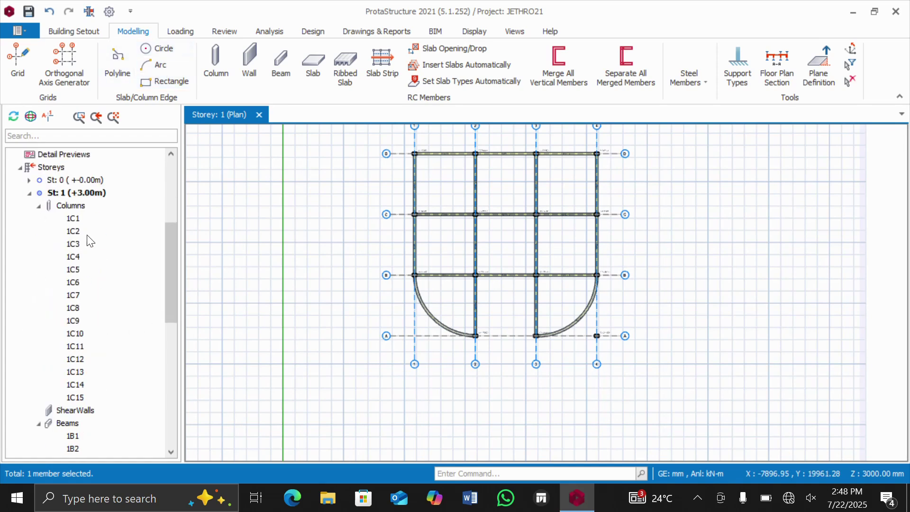
pyautogui.scroll(2, 77, 192)
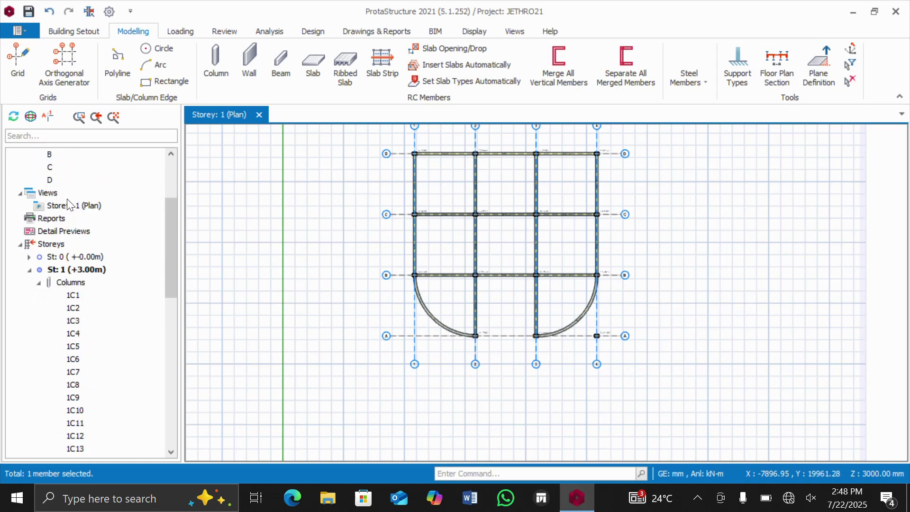
pyautogui.click(96, 207)
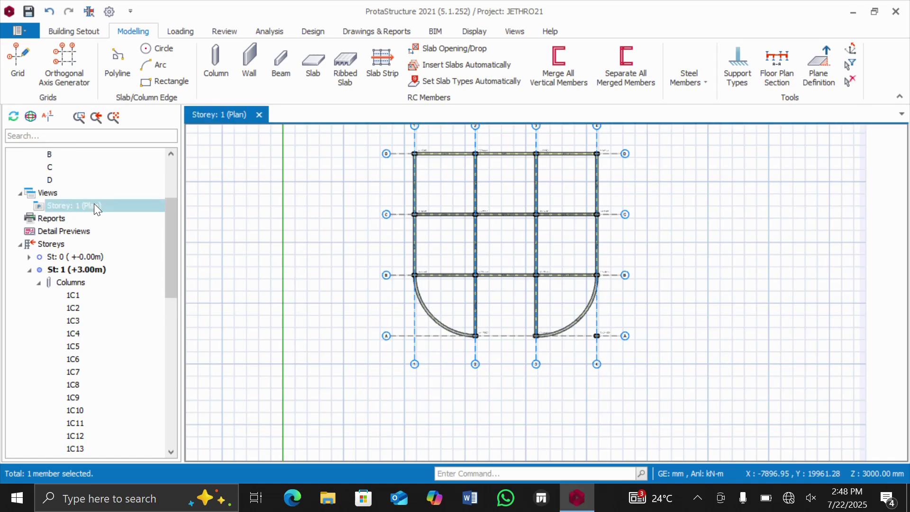
pyautogui.rightClick(95, 206)
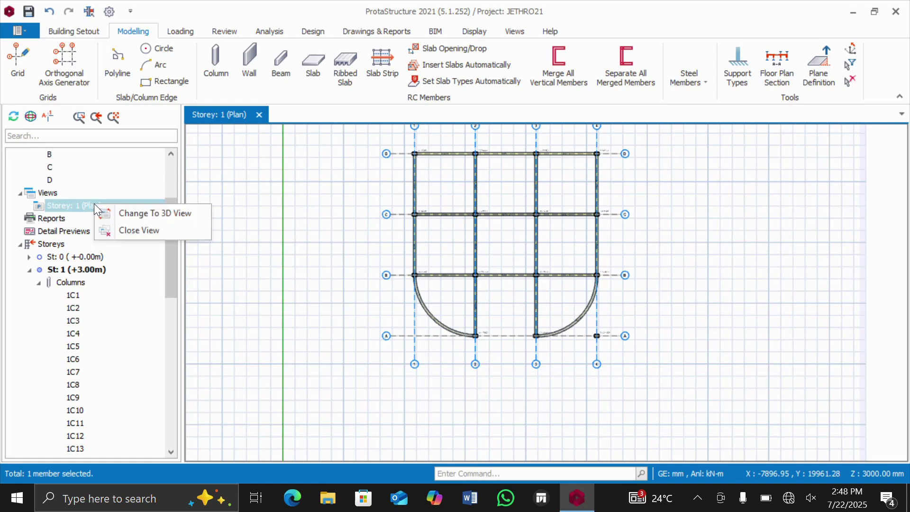
pyautogui.click(163, 214)
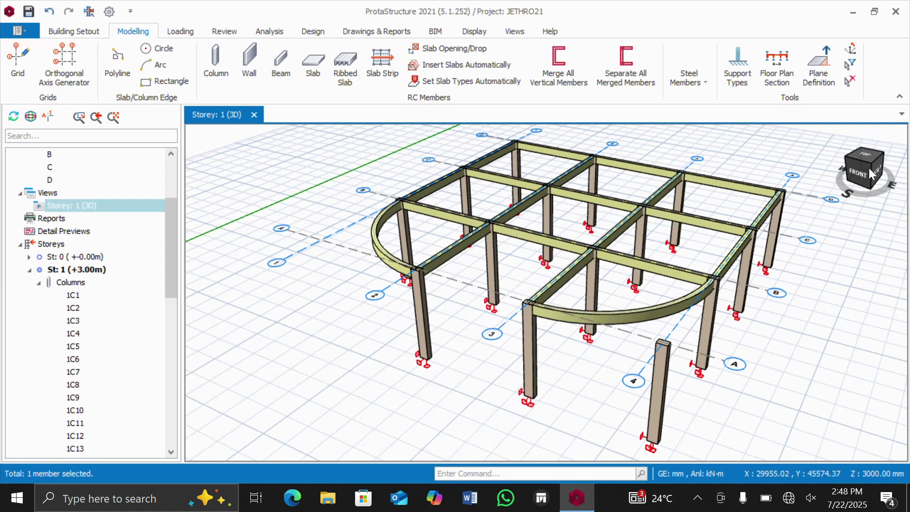
pyautogui.moveTo(864, 171)
pyautogui.mouseDown()
pyautogui.moveTo(855, 167)
pyautogui.moveTo(873, 165)
pyautogui.mouseUp()
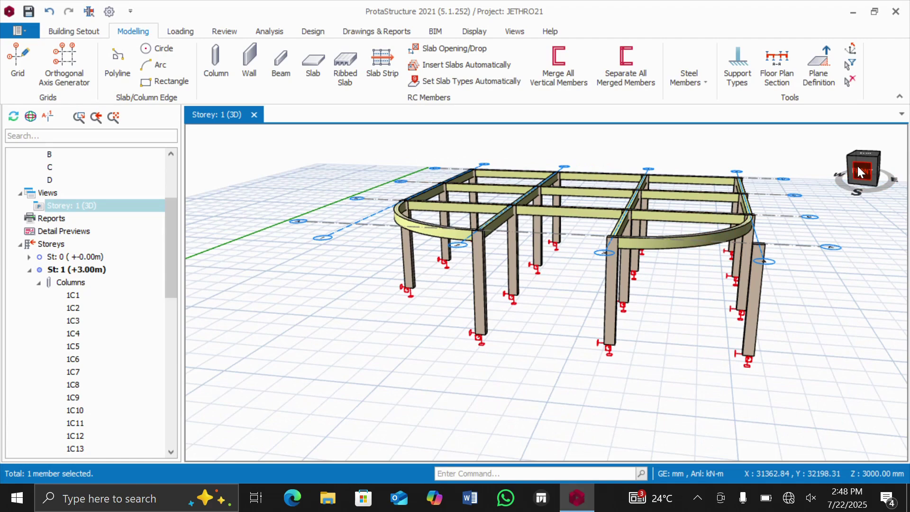
pyautogui.moveTo(861, 171); pyautogui.dragTo(858, 179)
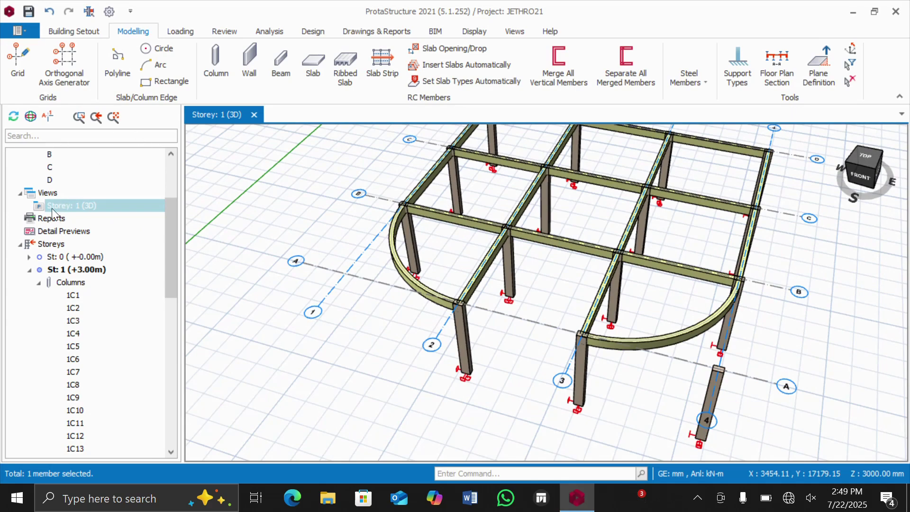
# - Return Storey: 1 to plan view and delete the isolated column at intersection A/4, outside the curved beam
pyautogui.rightClick(103, 206)
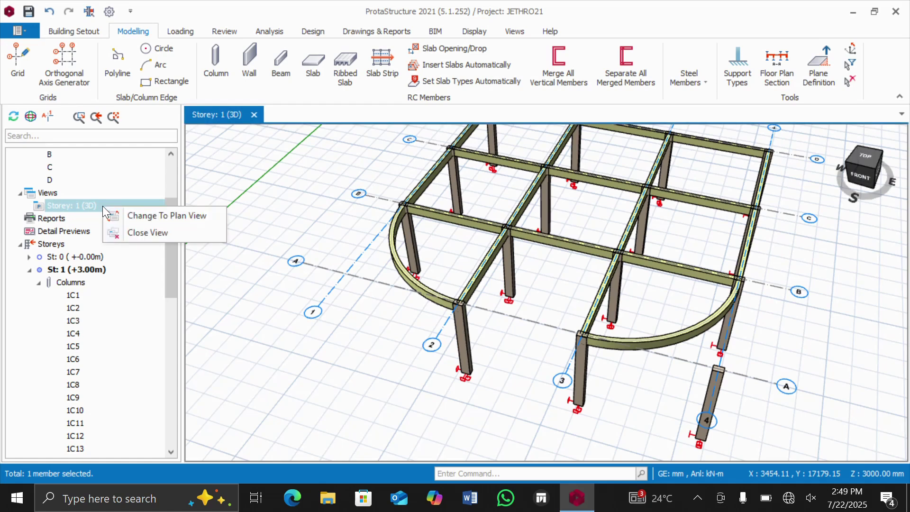
pyautogui.click(152, 217)
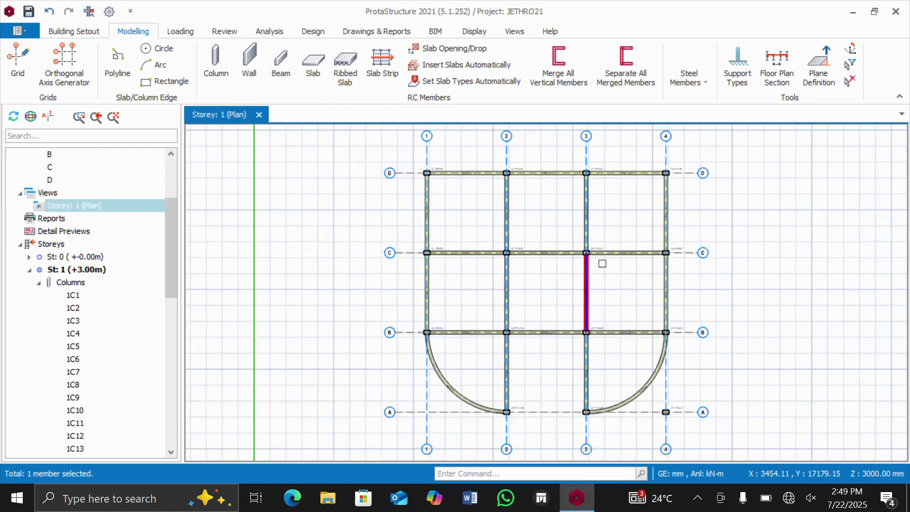
pyautogui.click(665, 413)
pyautogui.scroll(5, 665, 413)
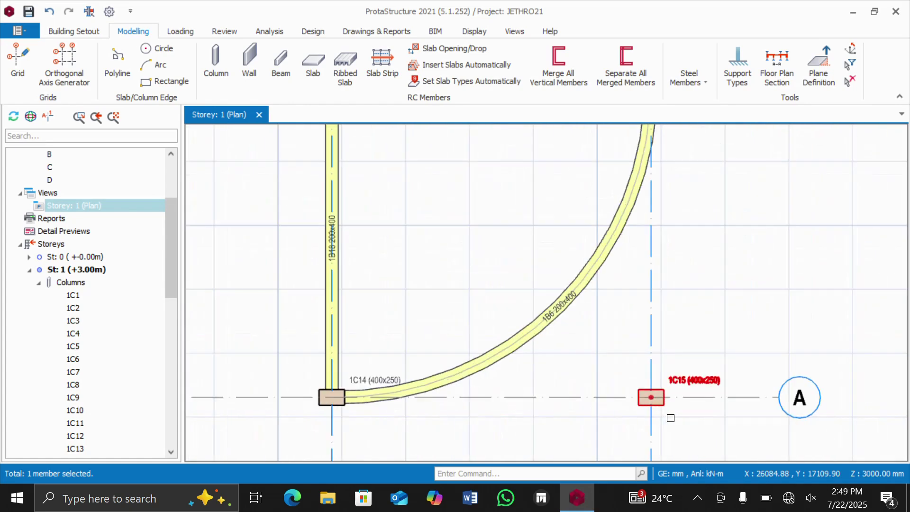
pyautogui.click(643, 403)
pyautogui.press('Delete')
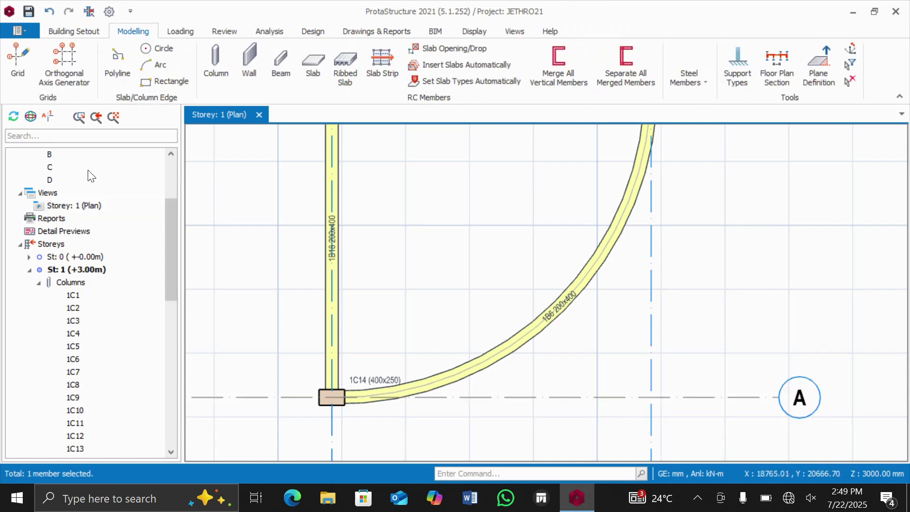
# - Show Storey: 1 in 3D again and check the frame around the cleared A/4 corner
pyautogui.click(82, 209)
pyautogui.rightClick(84, 205)
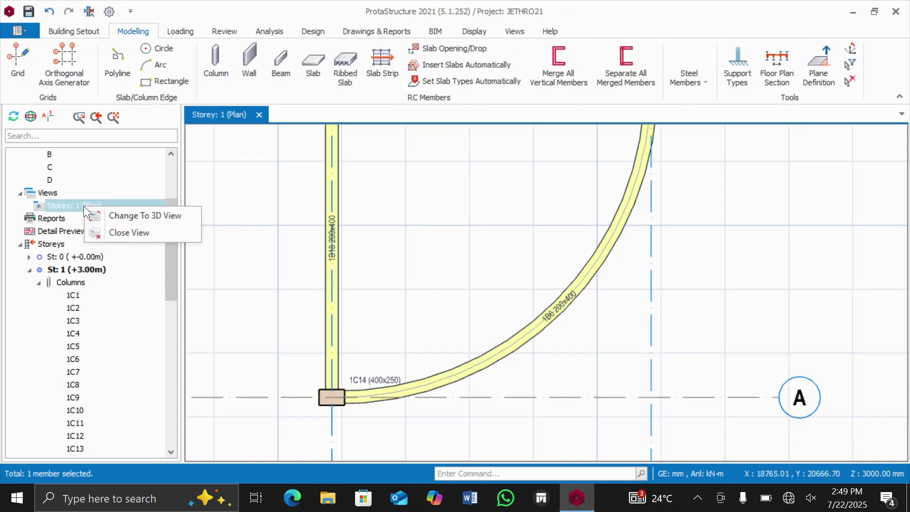
pyautogui.click(143, 215)
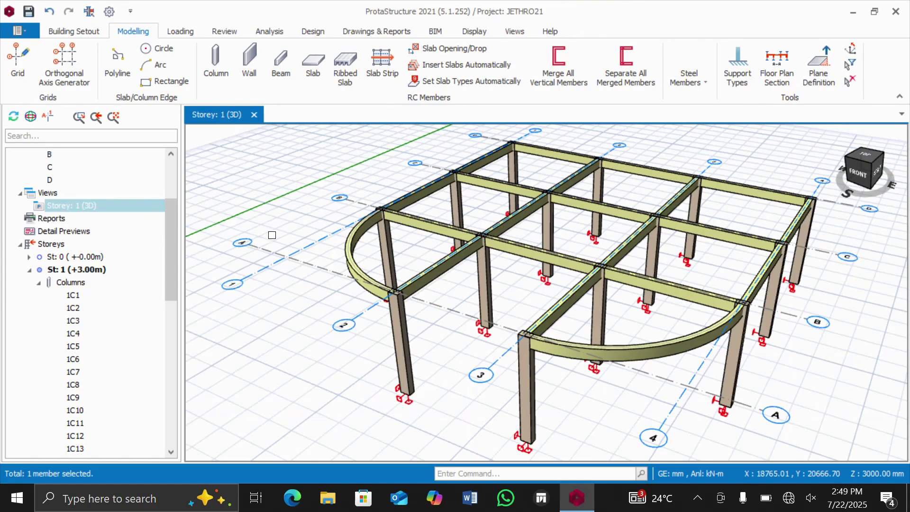
pyautogui.scroll(4, 546, 350)
pyautogui.scroll(-5, 546, 350)
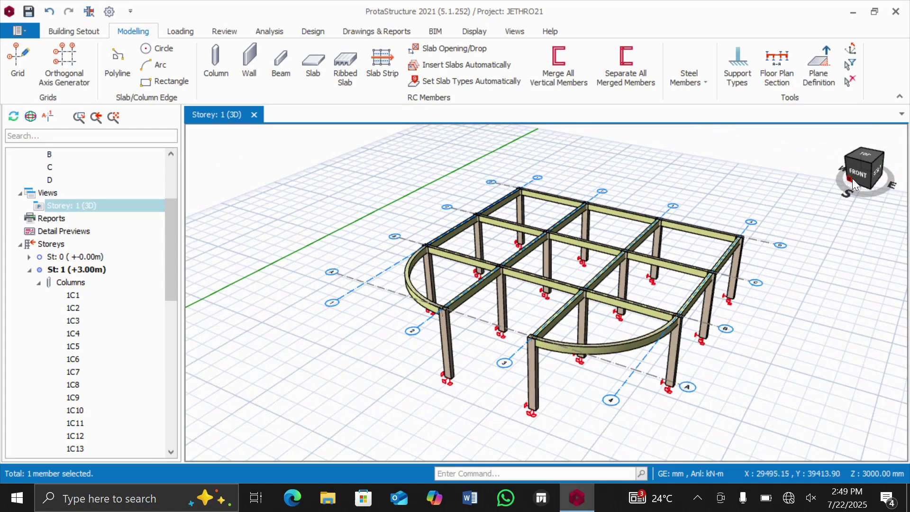
pyautogui.moveTo(852, 178)
pyautogui.mouseDown()
pyautogui.moveTo(851, 163)
pyautogui.moveTo(863, 172)
pyautogui.mouseUp()
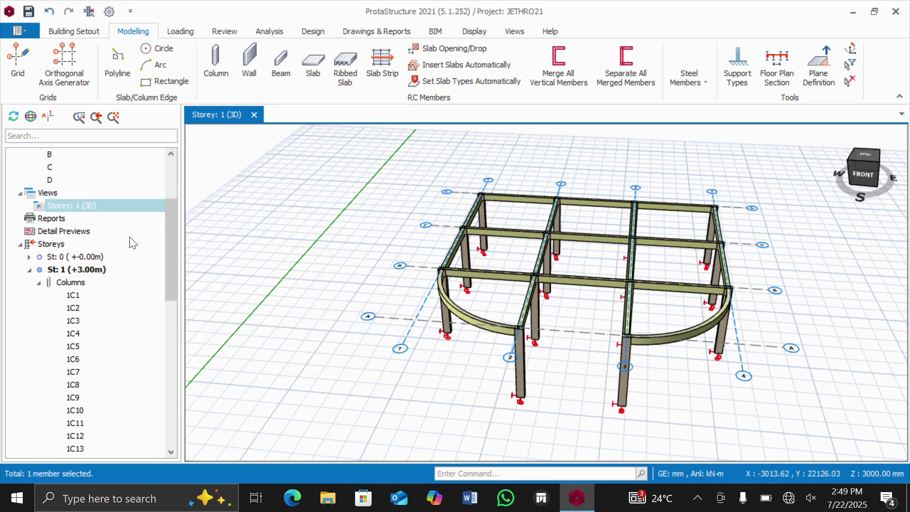
# - Switch Storey: 1 back to plan view and set up a type 1 slab with h 150 mm, using Beam Region insertion
pyautogui.rightClick(98, 201)
pyautogui.click(189, 182)
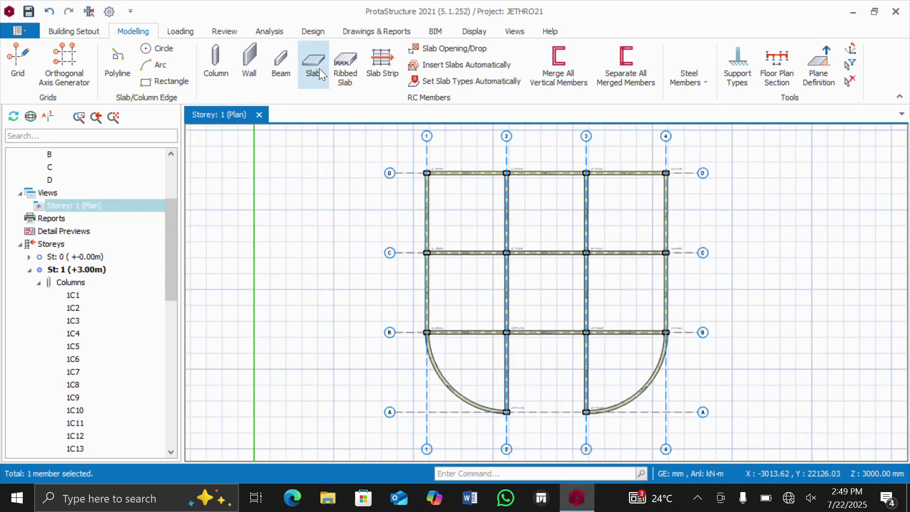
pyautogui.click(315, 65)
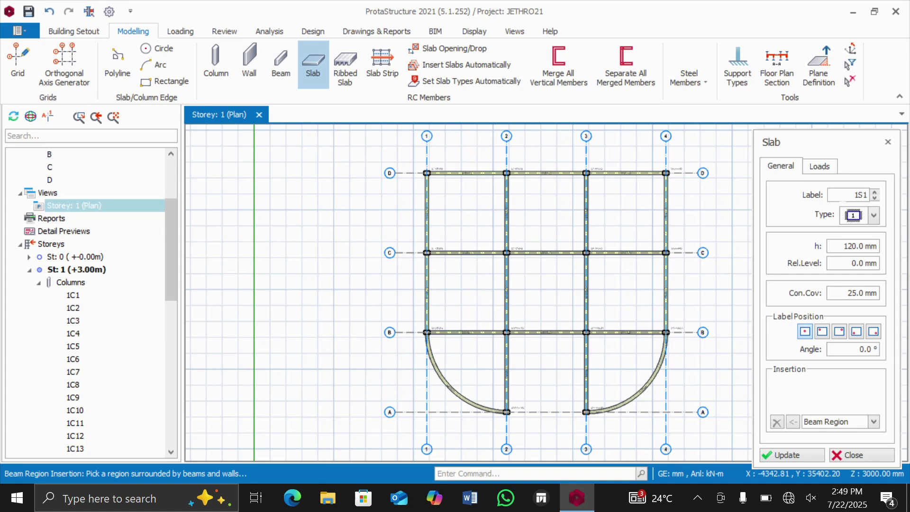
pyautogui.click(874, 216)
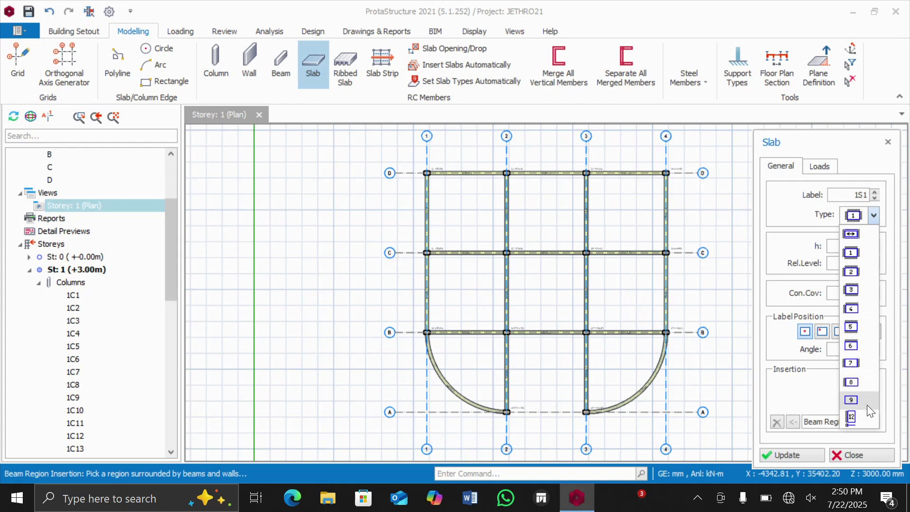
pyautogui.click(873, 216)
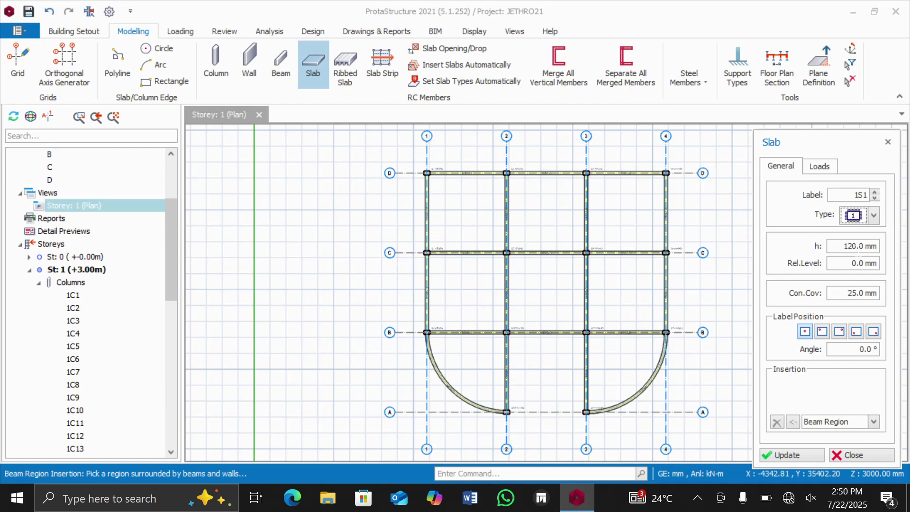
pyautogui.doubleClick(856, 246)
pyautogui.write('150')
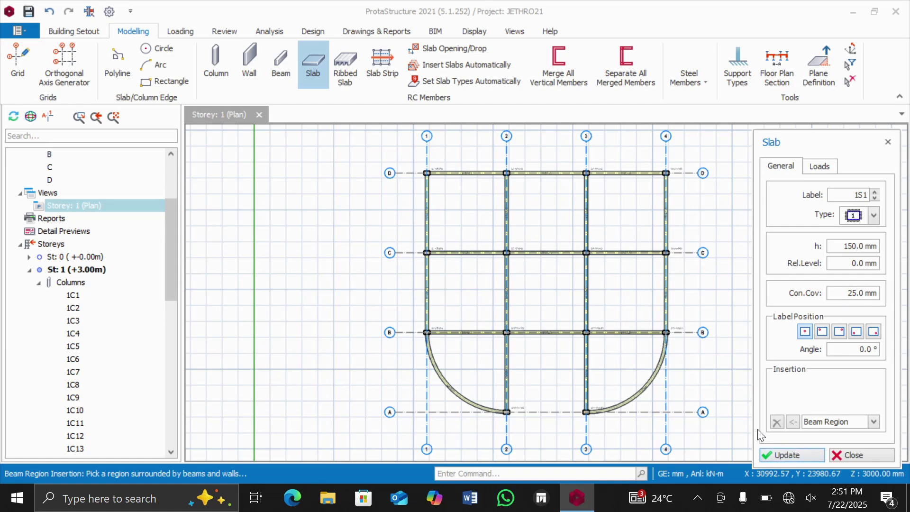
# - Insert 150 mm slabs in the three bays between axes C and D, from axis 1 to axis 4
pyautogui.click(546, 226)
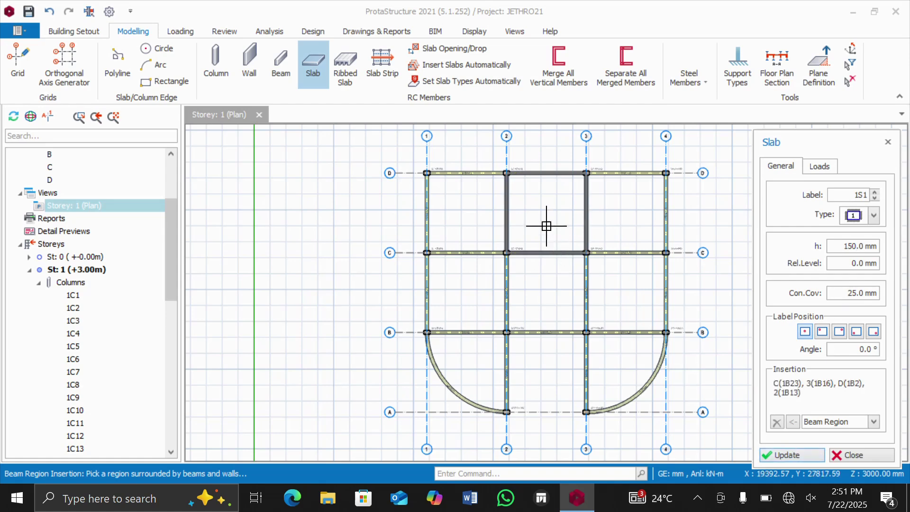
pyautogui.click(466, 211)
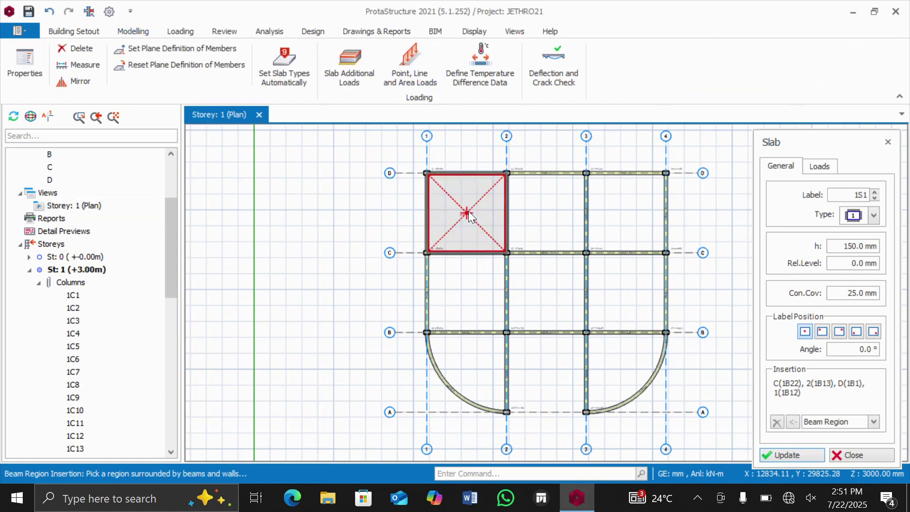
pyautogui.click(547, 213)
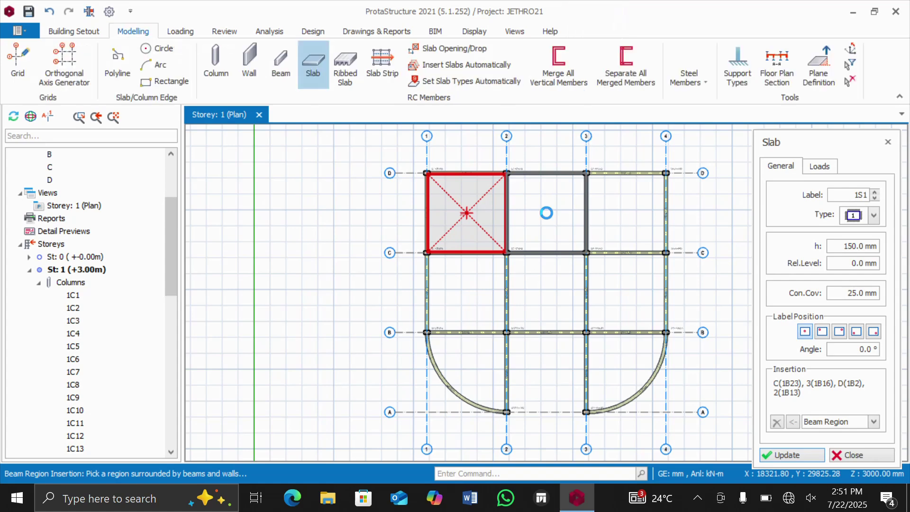
pyautogui.click(631, 218)
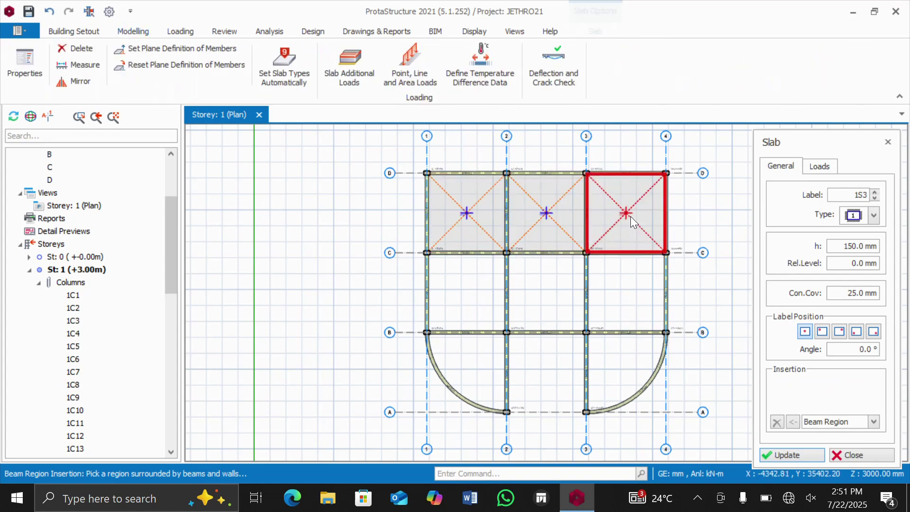
# - Insert 150 mm slabs in the three bays between axes B and C and in the two curved corner bays between A and B
pyautogui.click(482, 285)
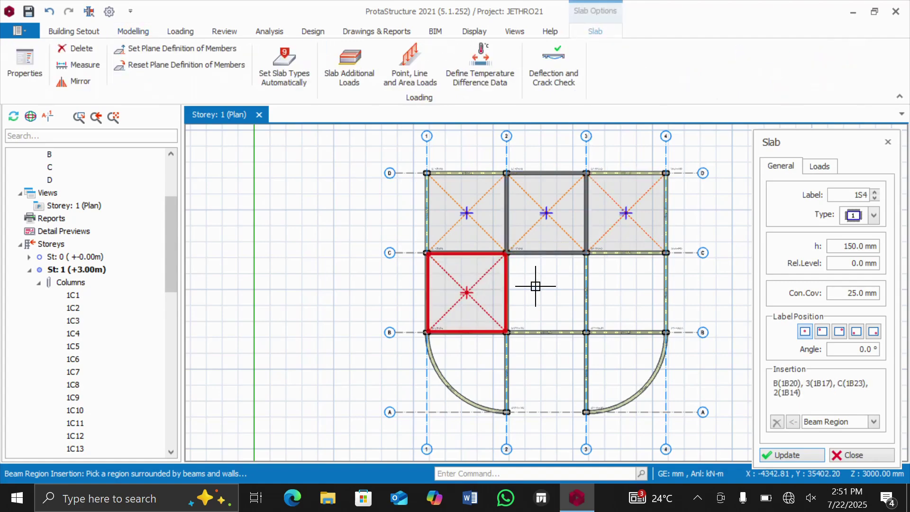
pyautogui.click(551, 292)
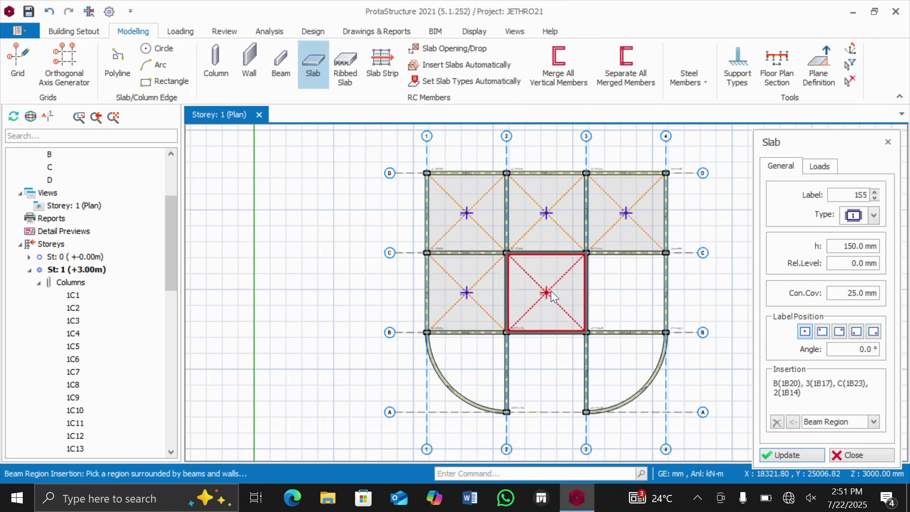
pyautogui.click(635, 297)
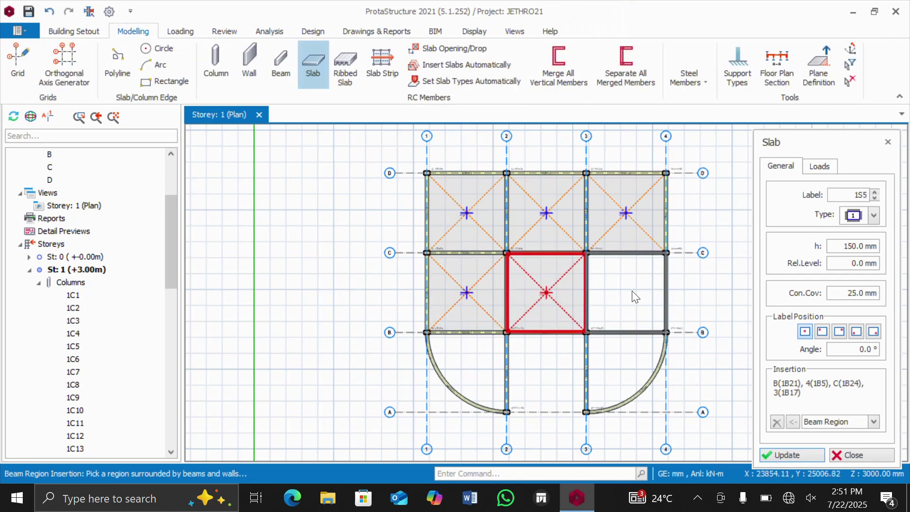
pyautogui.click(630, 370)
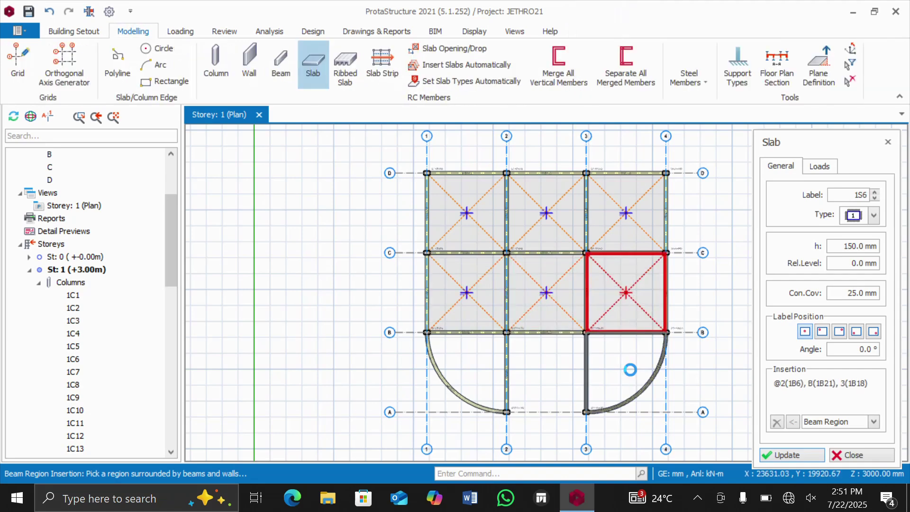
pyautogui.click(473, 366)
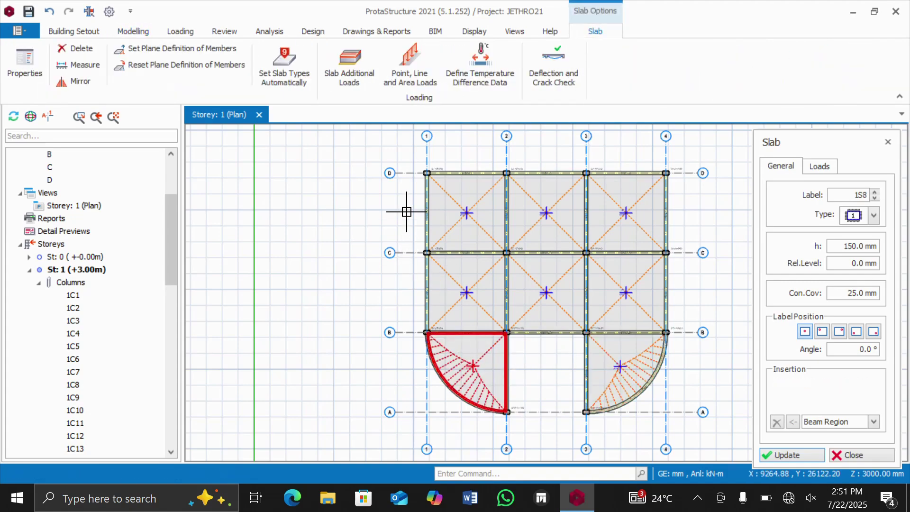
pyautogui.press('Escape')
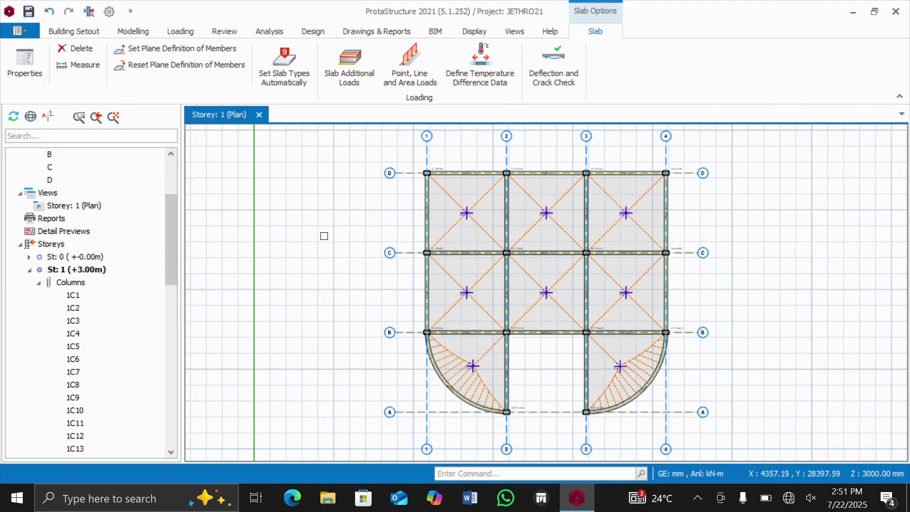
pyautogui.scroll(-1, 330, 238)
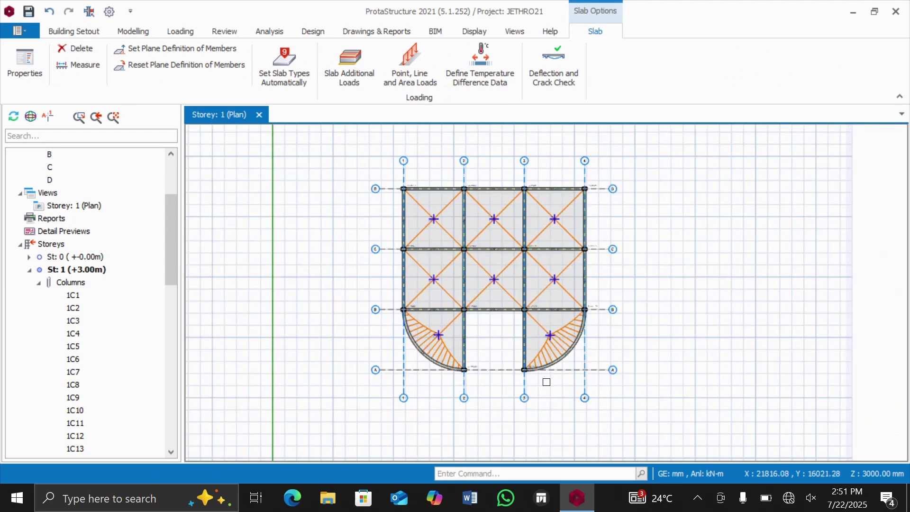
pyautogui.scroll(1, 492, 329)
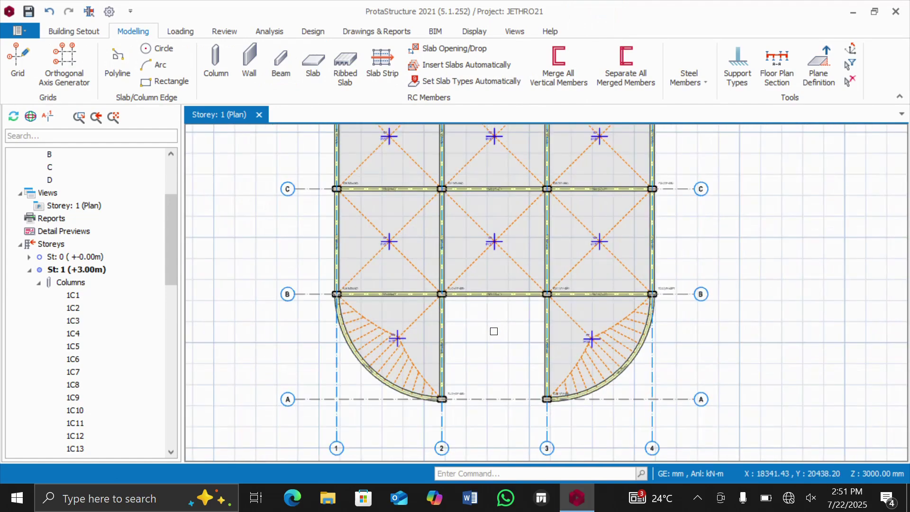
pyautogui.scroll(-1, 488, 326)
pyautogui.scroll(1, 485, 321)
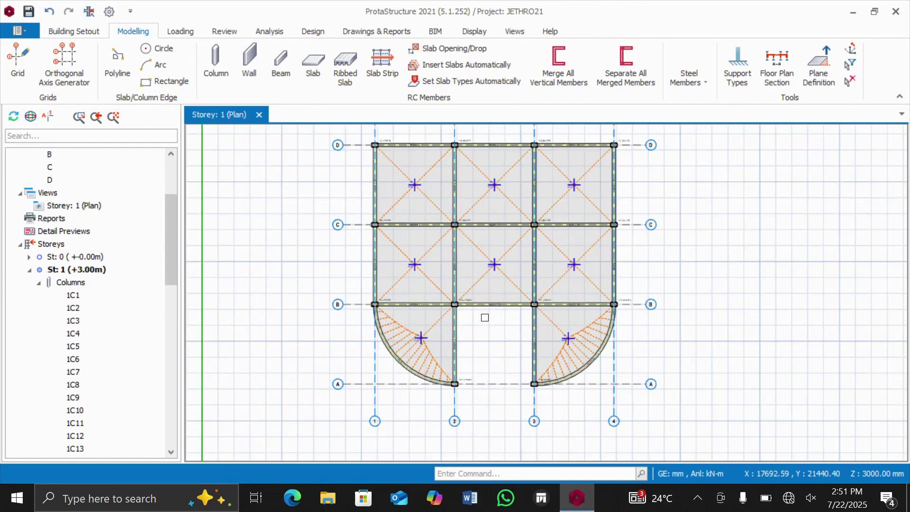
pyautogui.scroll(-1, 478, 318)
pyautogui.scroll(1, 477, 316)
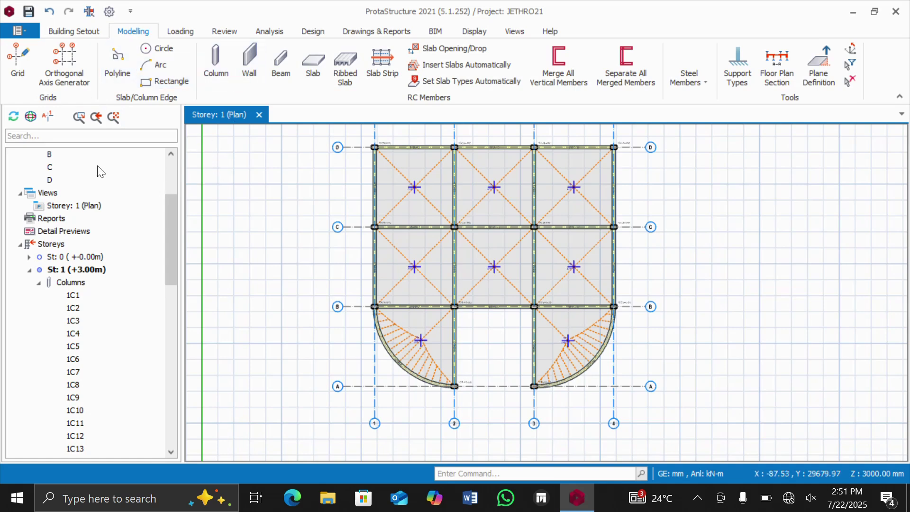
# - Show Storey: 1 in 3D and orbit towards the front to check the inserted slabs
pyautogui.click(92, 206)
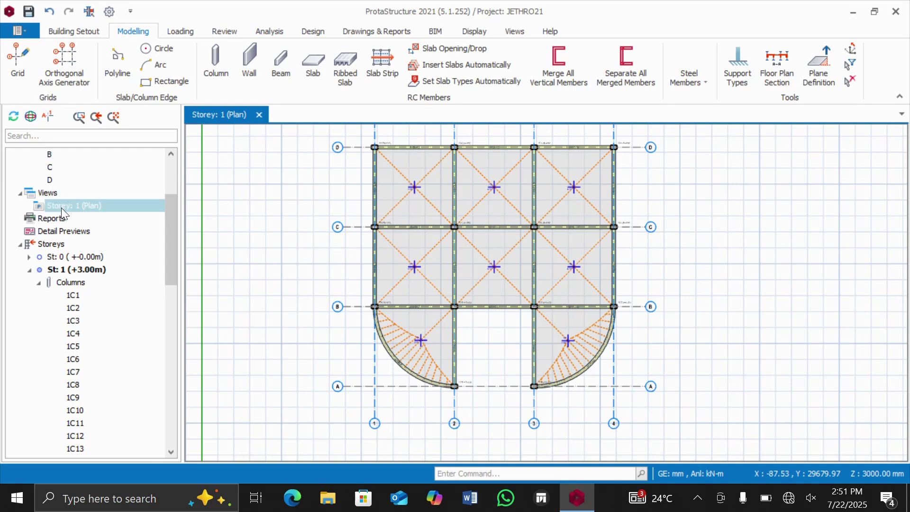
pyautogui.rightClick(107, 205)
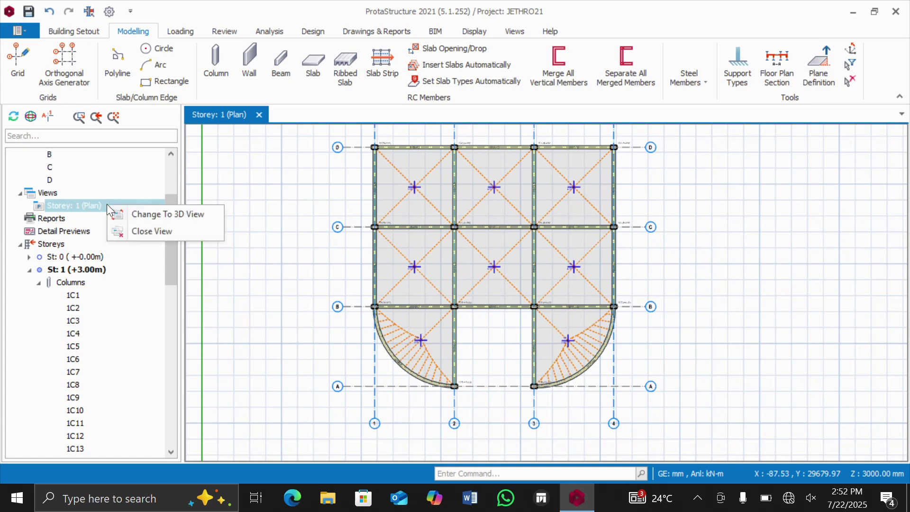
pyautogui.click(152, 213)
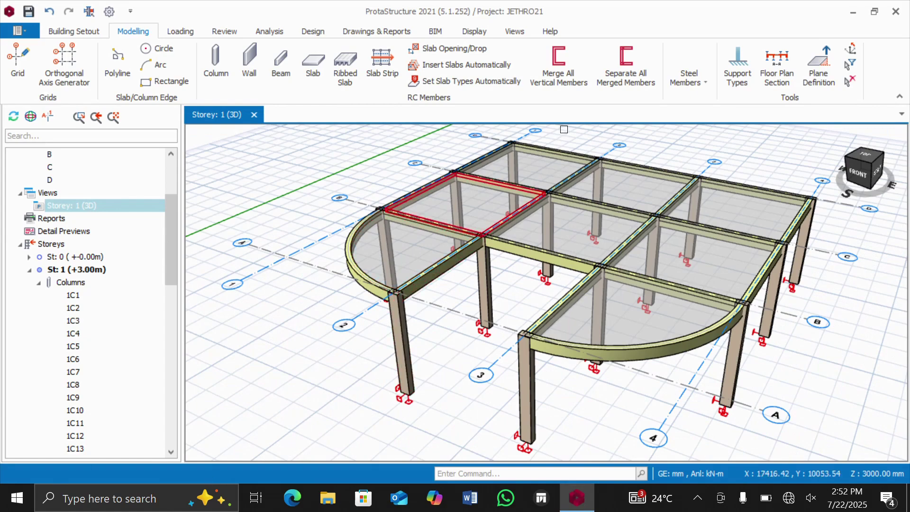
pyautogui.moveTo(861, 167)
pyautogui.mouseDown()
pyautogui.moveTo(875, 181)
pyautogui.moveTo(868, 149)
pyautogui.moveTo(877, 148)
pyautogui.moveTo(865, 173)
pyautogui.moveTo(883, 174)
pyautogui.moveTo(864, 176)
pyautogui.moveTo(875, 171)
pyautogui.mouseUp()
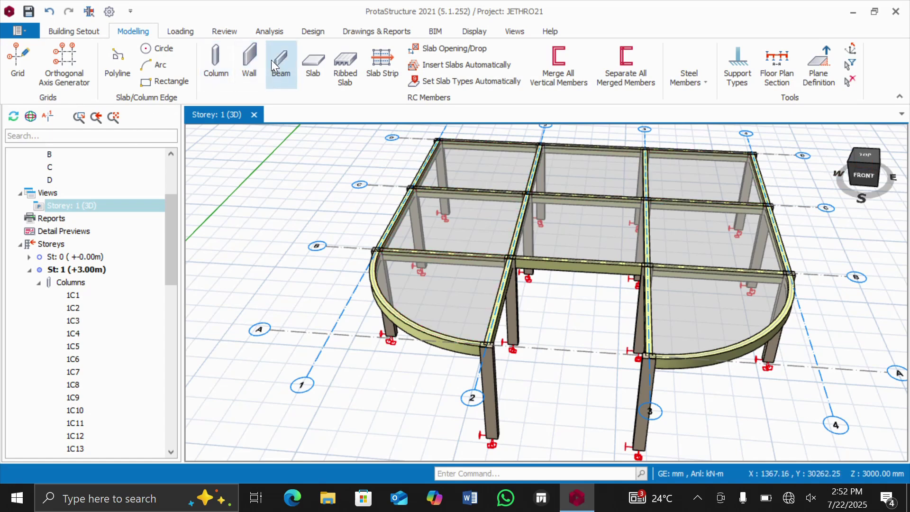
# - Return Storey: 1 from 3D to plan view
pyautogui.rightClick(126, 205)
pyautogui.click(195, 213)
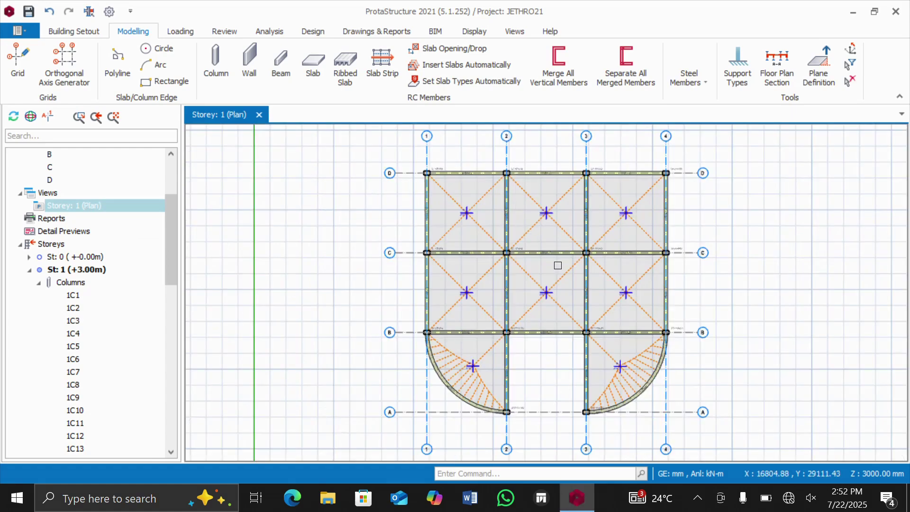
pyautogui.scroll(2, 563, 271)
pyautogui.scroll(-2, 535, 242)
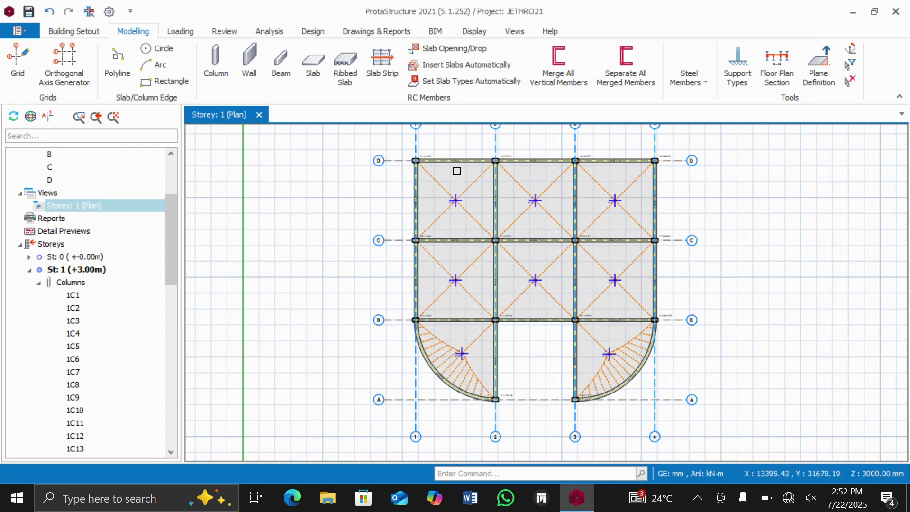
# - Start a new slab and set its imposed load to 2.5 kN/m2 for Offices for General Use and its dead load to 3.0 kN/m2
pyautogui.click(316, 63)
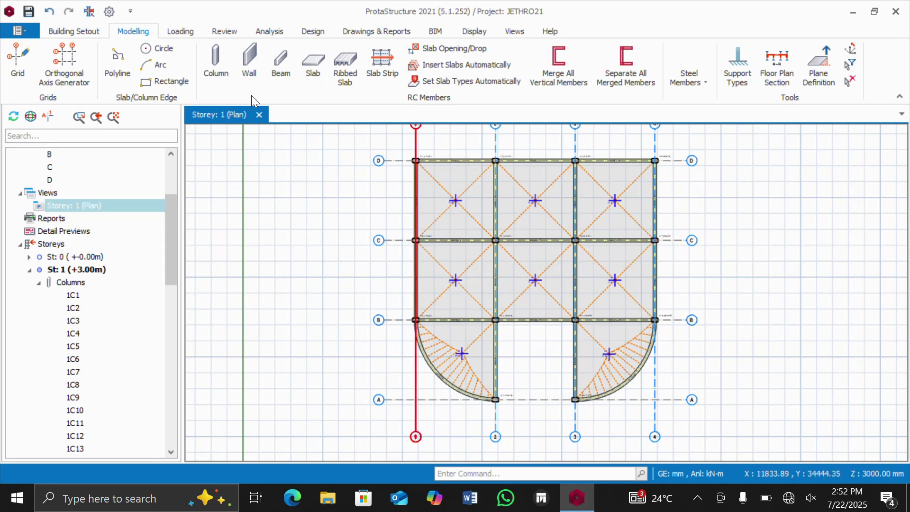
pyautogui.click(317, 63)
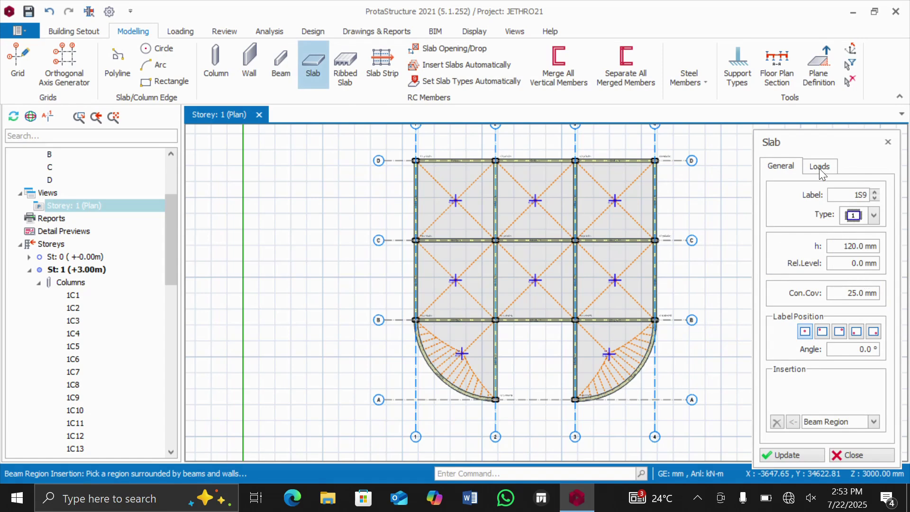
pyautogui.click(776, 164)
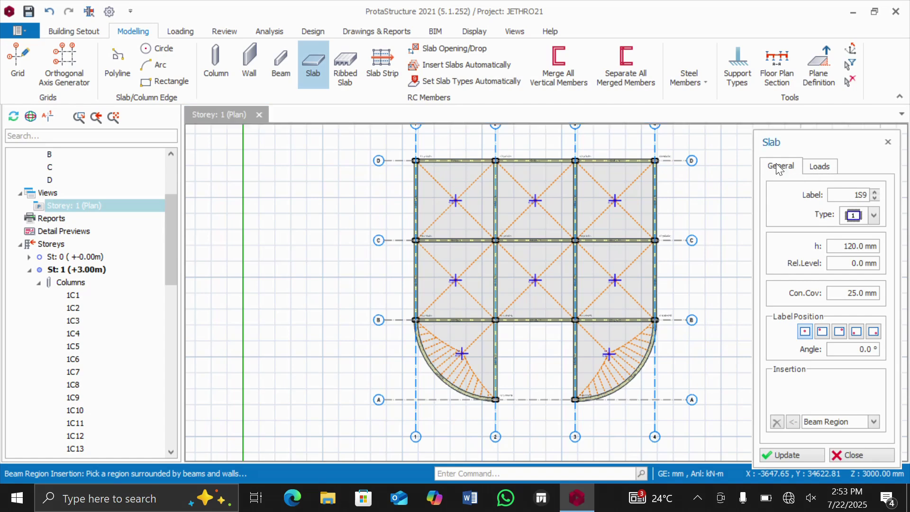
pyautogui.click(821, 166)
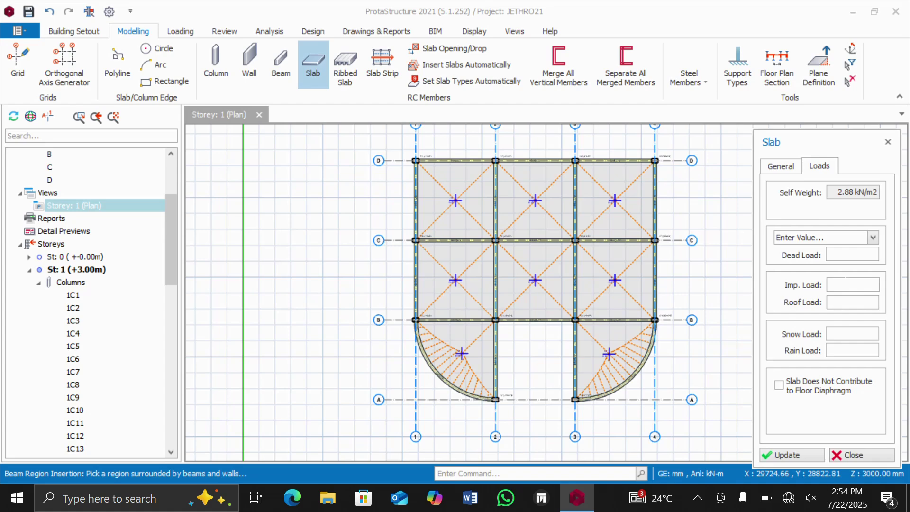
pyautogui.rightClick(848, 283)
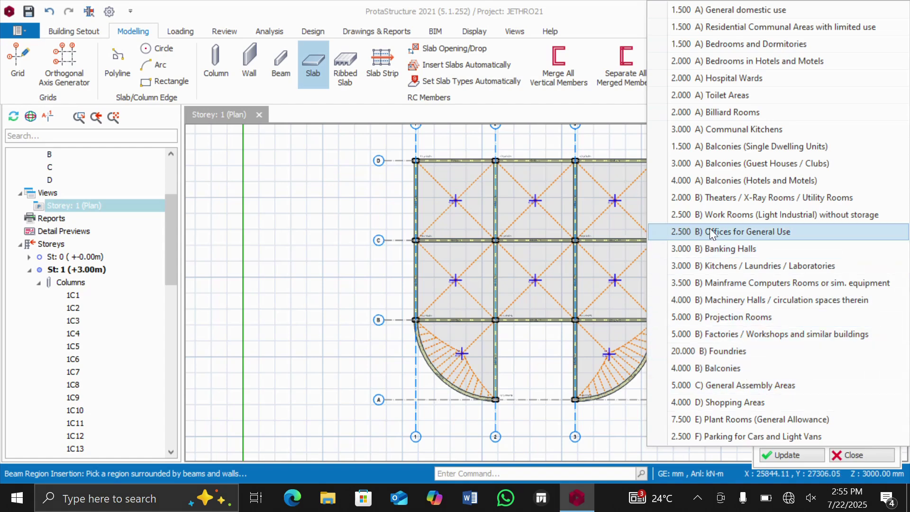
pyautogui.click(745, 231)
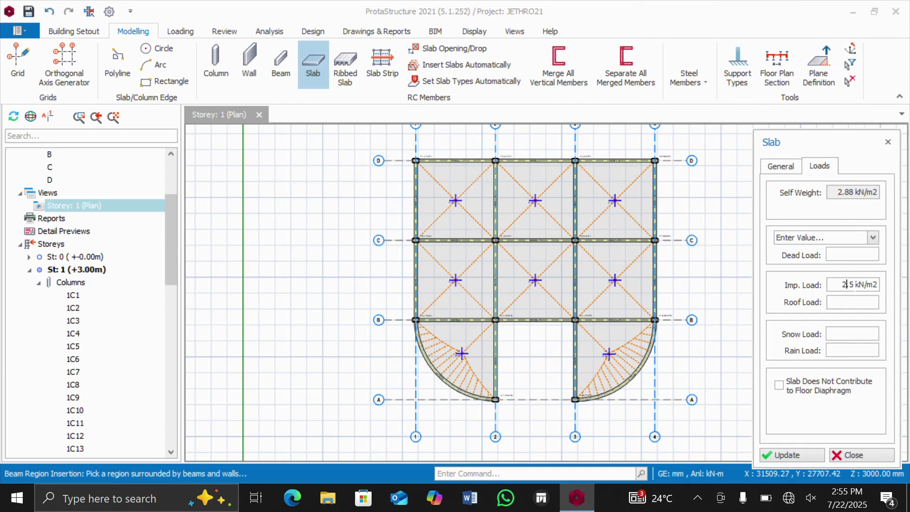
pyautogui.click(843, 255)
pyautogui.write('3.0 kN/m2')
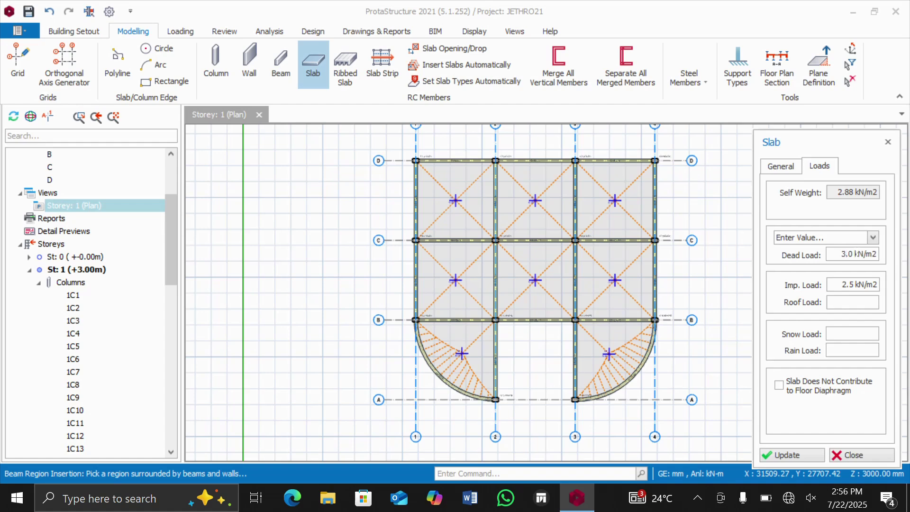